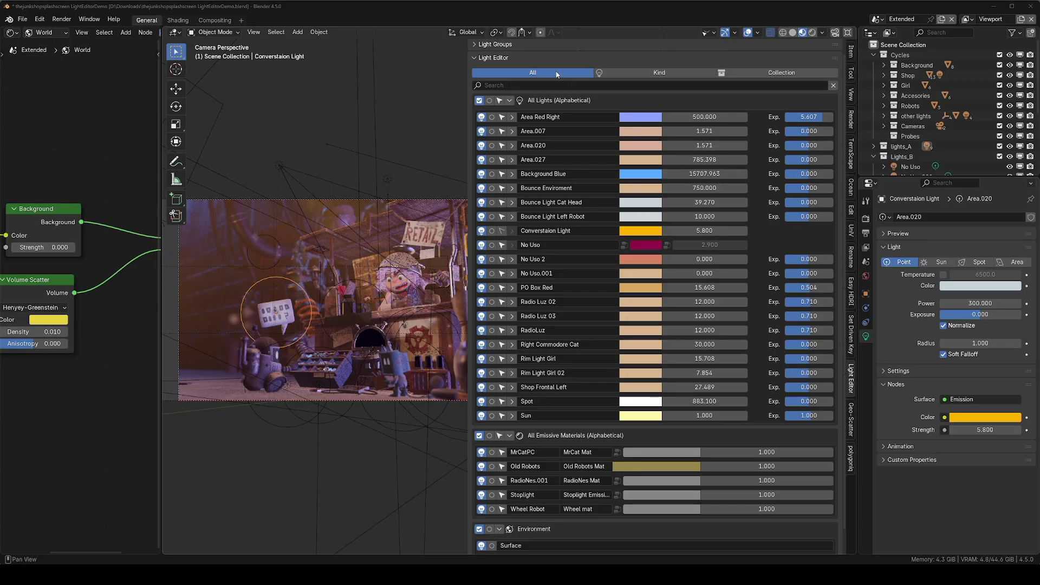
click(519, 85)
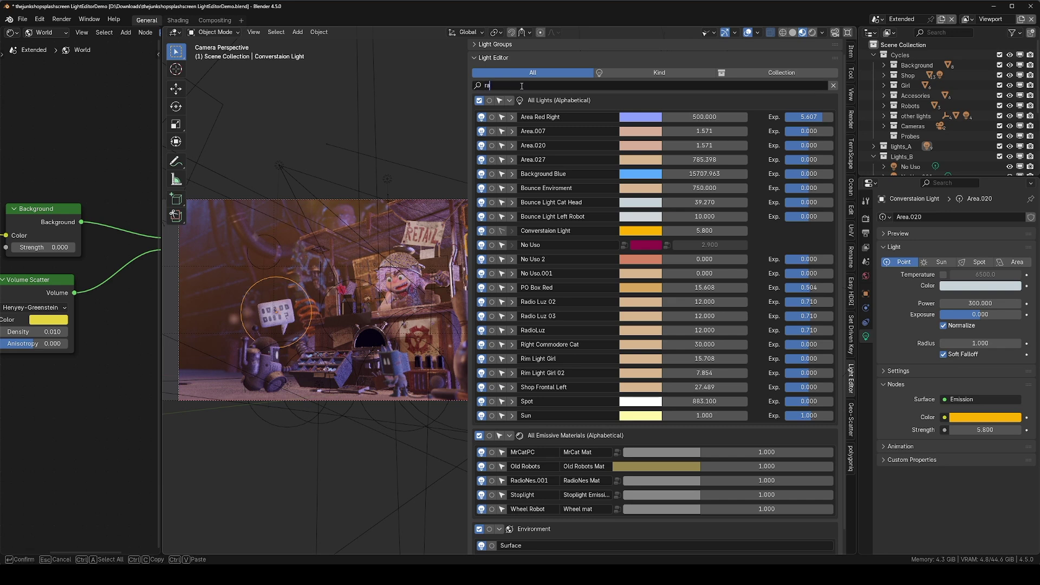
text(rad)
key(Return)
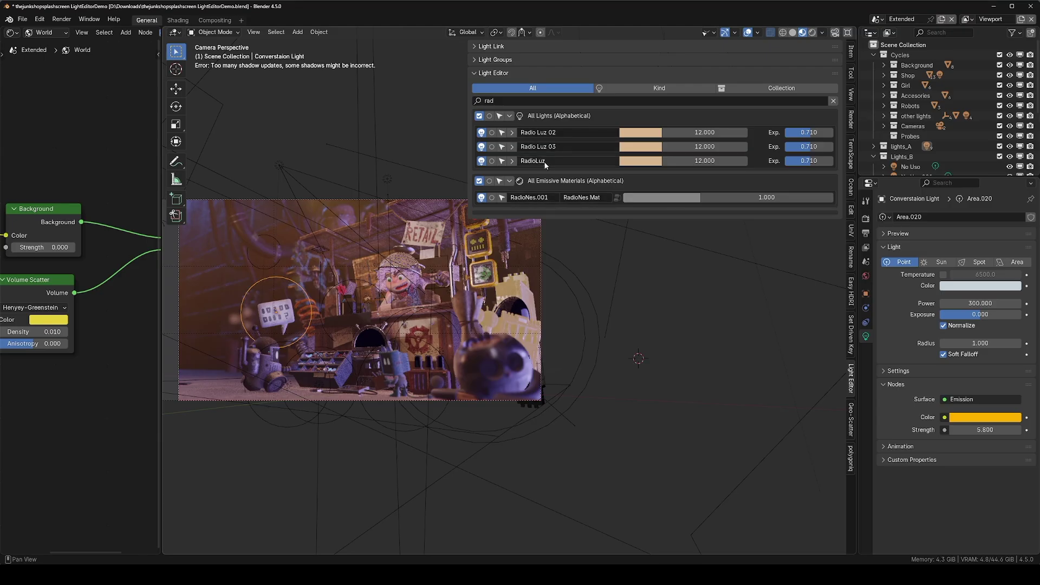
click(833, 101)
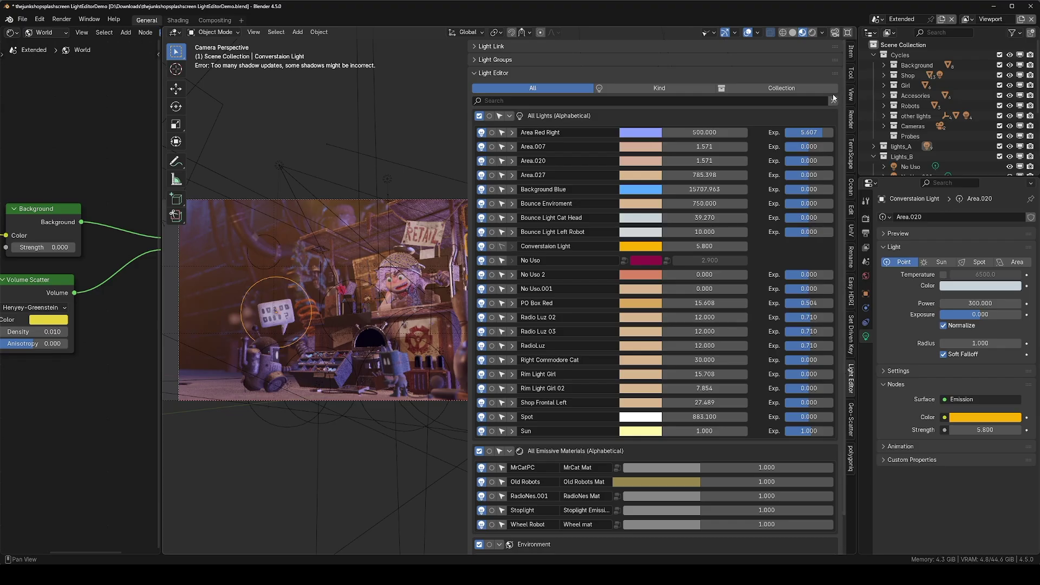
- Turn all scene lights off and back on with the All Lights checkbox
click(479, 117)
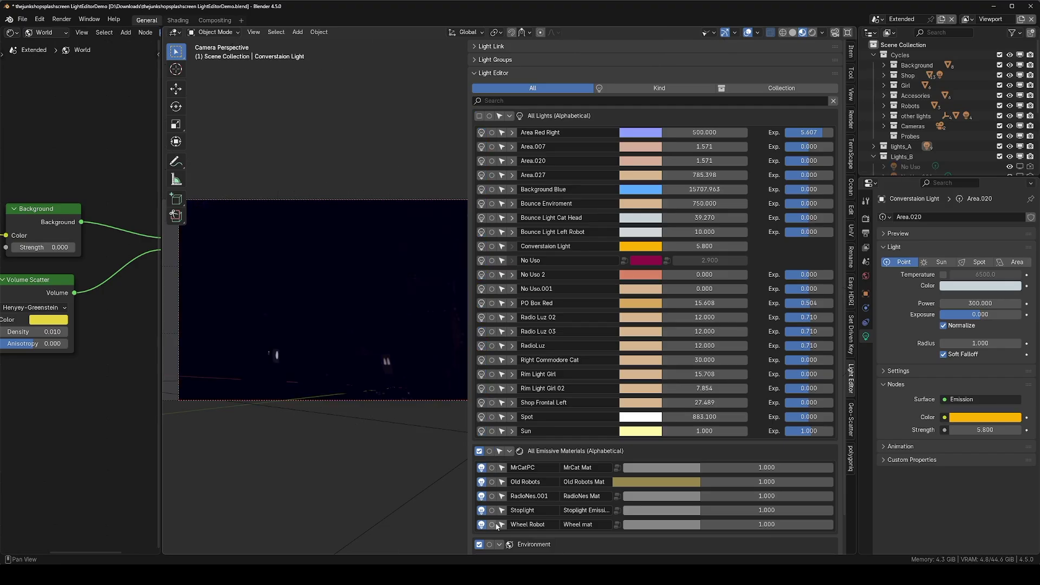
scroll(486, 550, down, 2)
scroll(488, 544, up, 2)
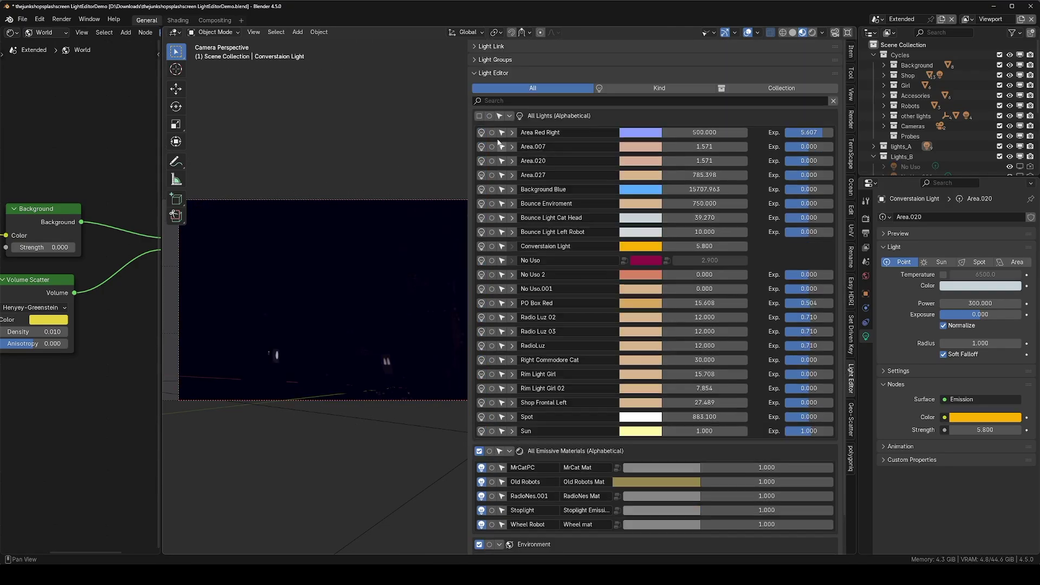
click(479, 116)
- Switch emissive materials off and back on, then disable the Environment lighting
scroll(481, 416, down, 2)
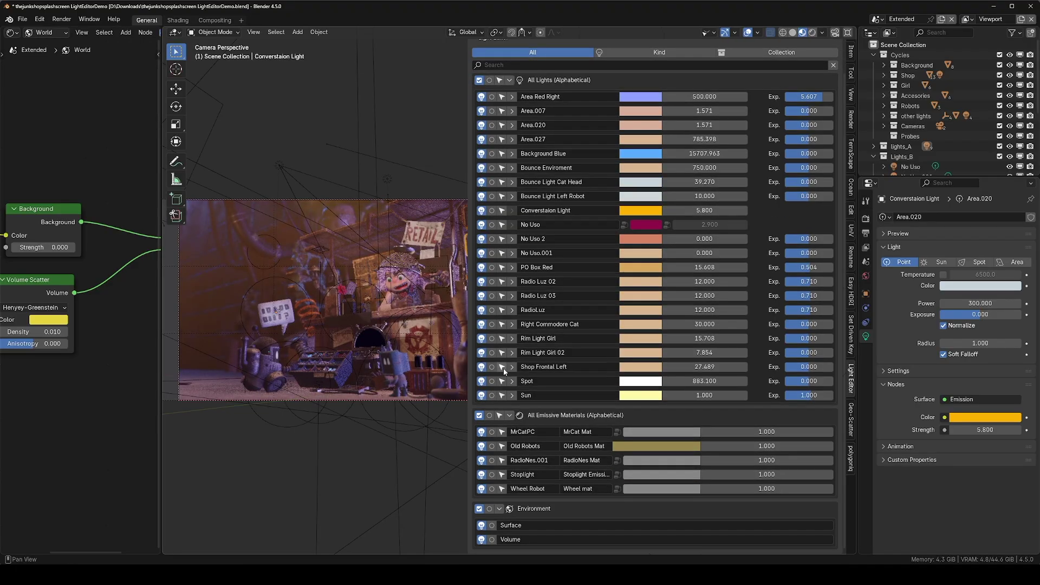
click(479, 415)
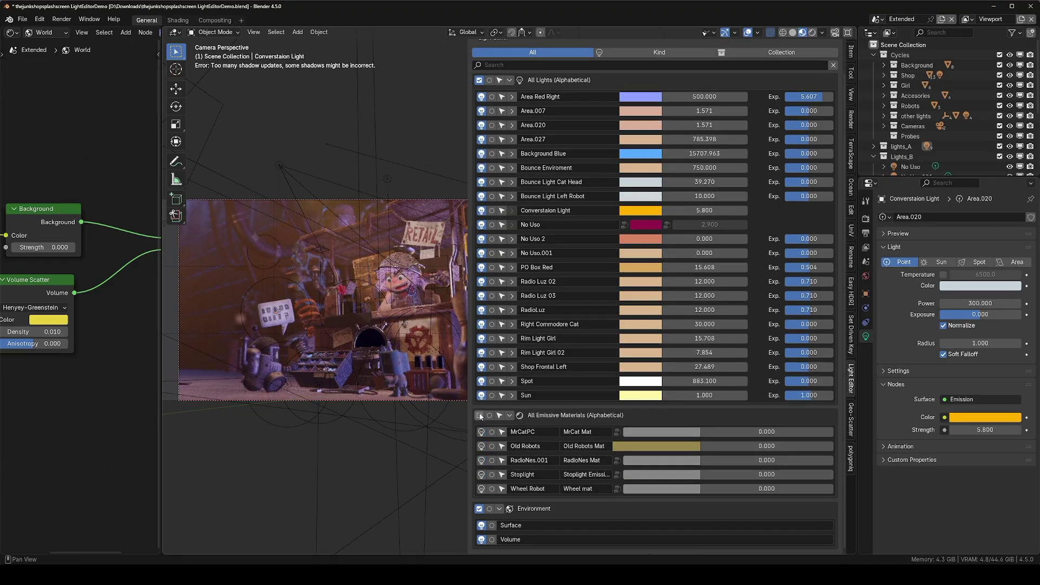
key(ctrl+z)
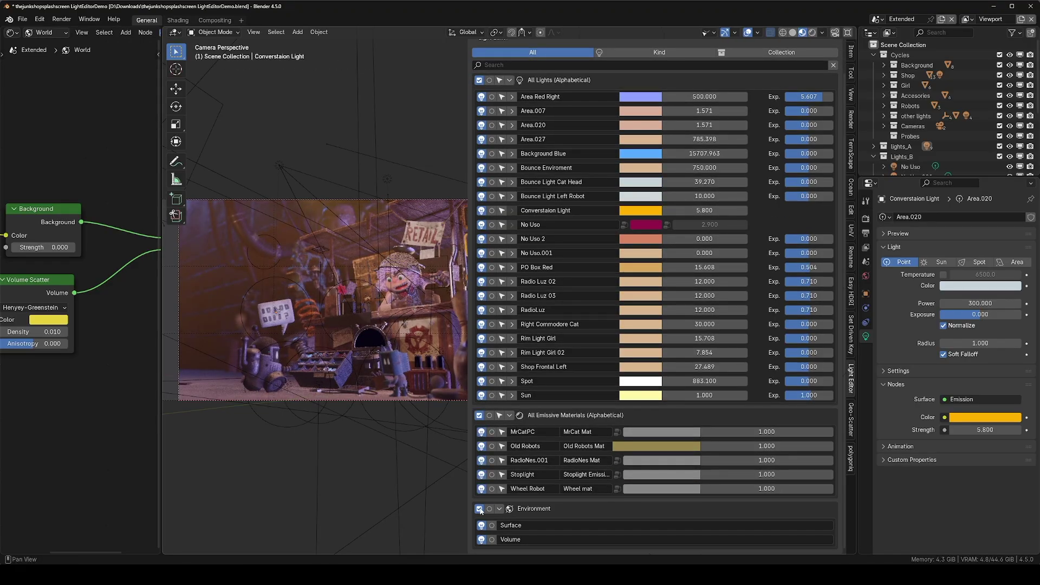
click(480, 509)
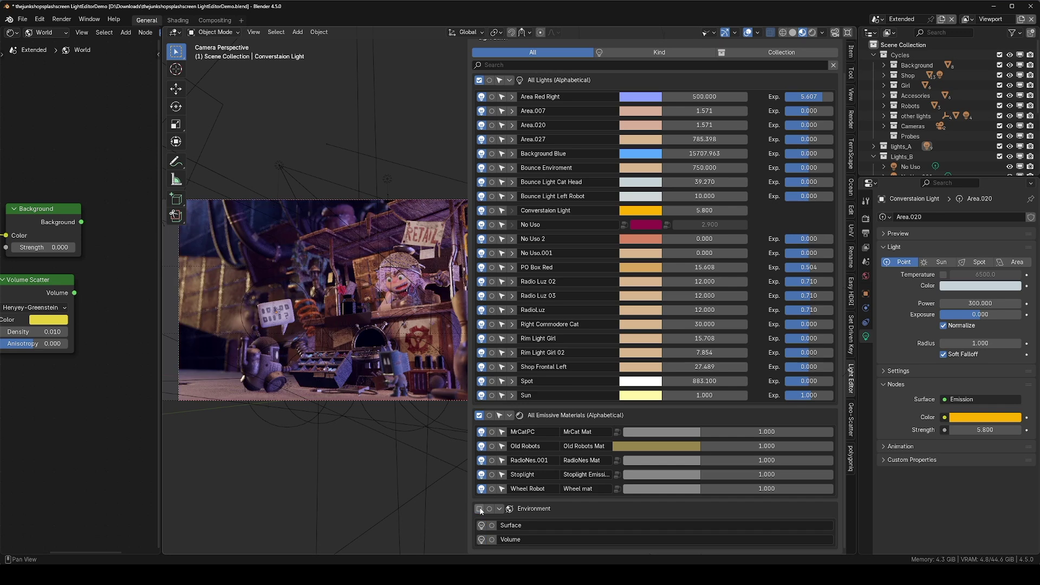
- Re-enable the Environment lighting and solo the All Lights group
click(479, 509)
scroll(524, 121, up, 2)
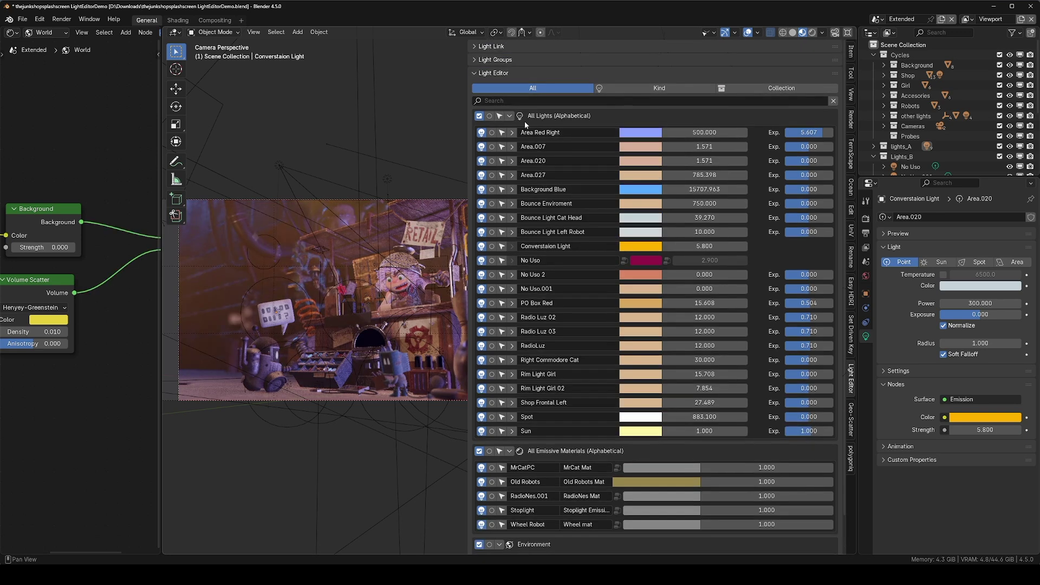
click(489, 116)
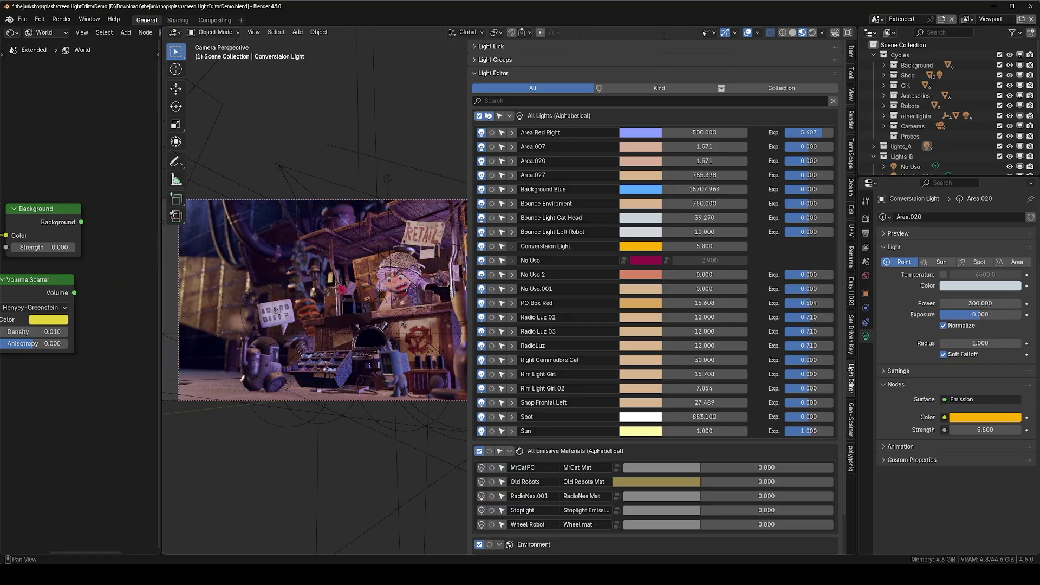
- Unsolo the lights, solo Emissive Materials instead, and pan to the glowing robot and heart
scroll(490, 454, down, 2)
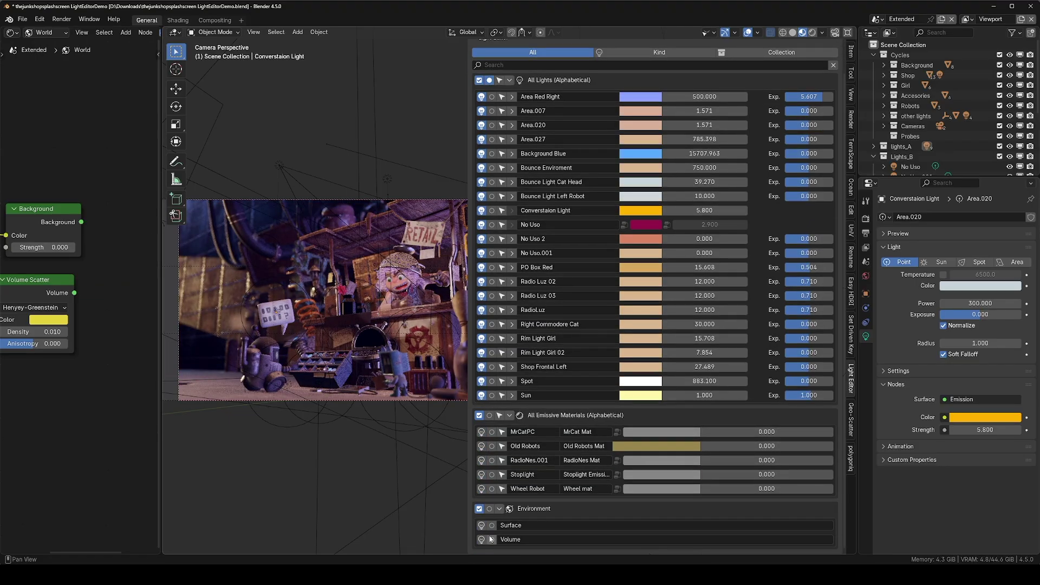
click(490, 80)
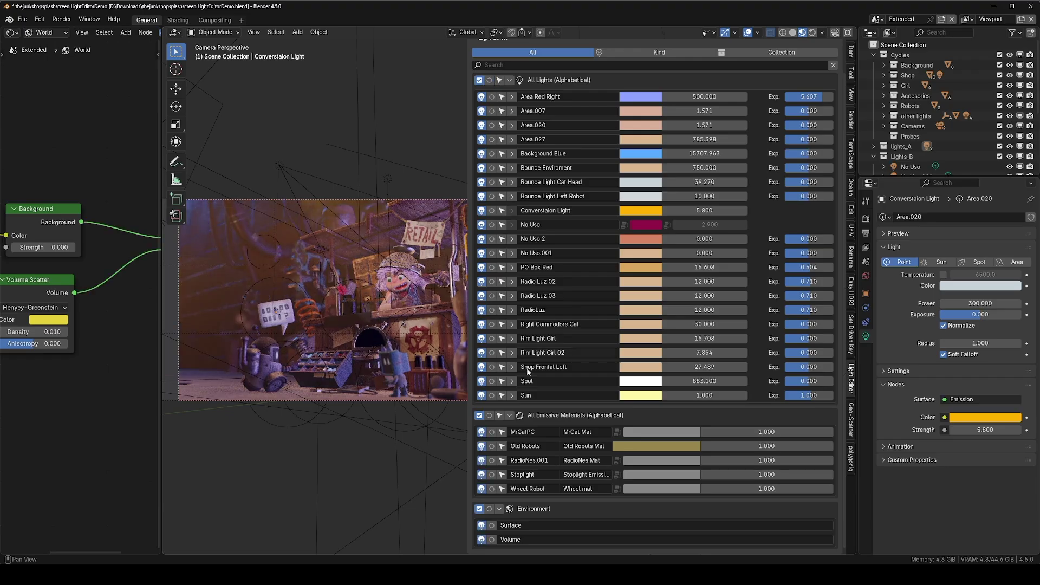
click(489, 415)
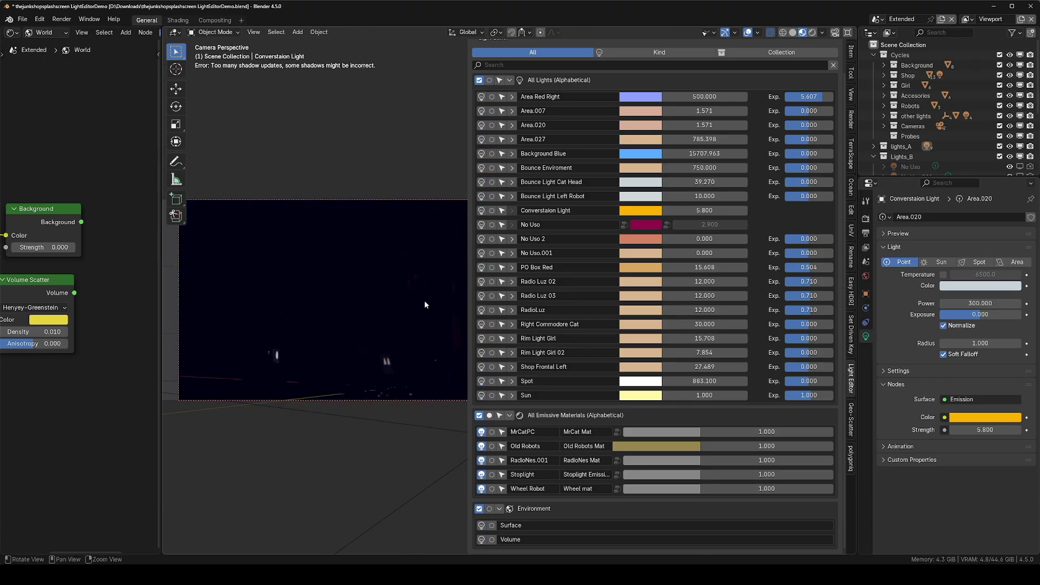
shift+middle_drag(424, 300, 362, 300)
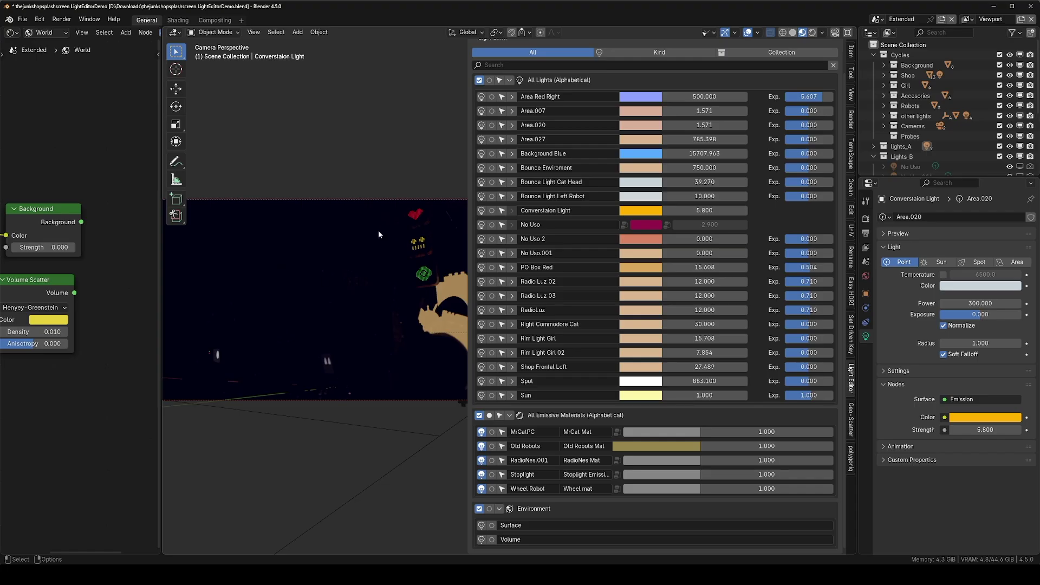
- Unsolo Emissive Materials, then select and deselect all 22 lights and the five emissive objects
click(490, 415)
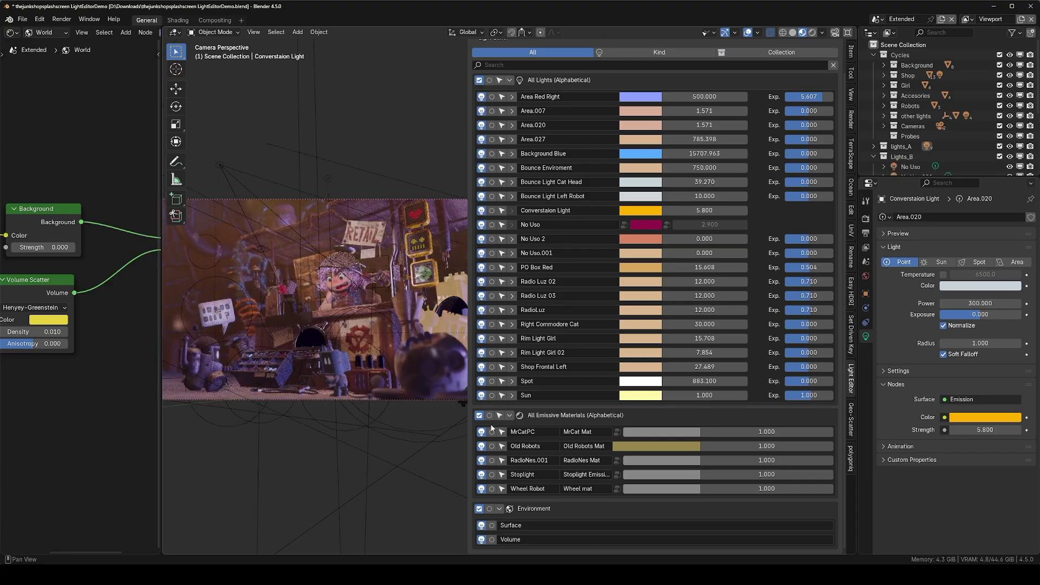
click(500, 81)
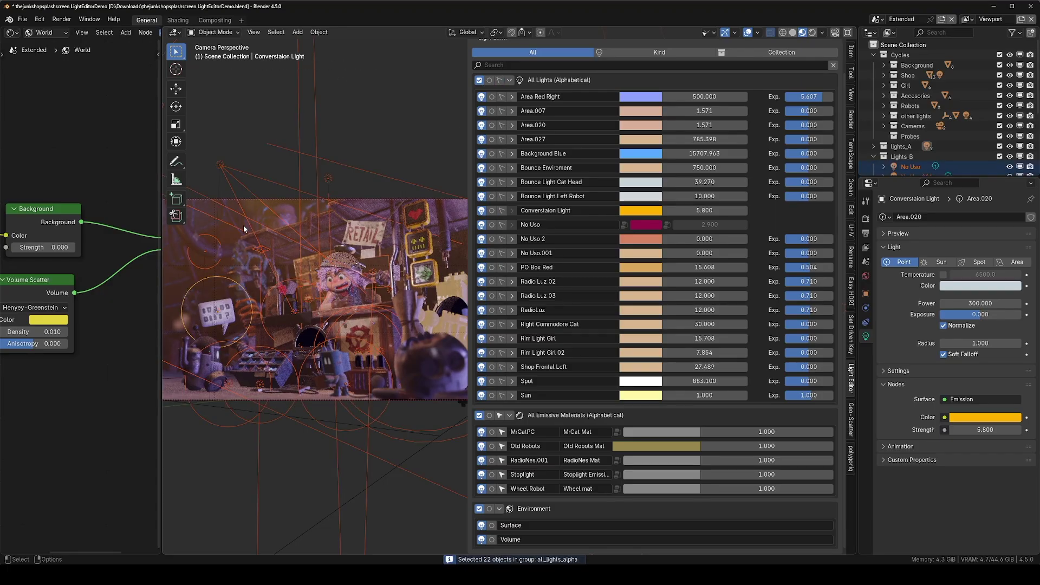
click(500, 82)
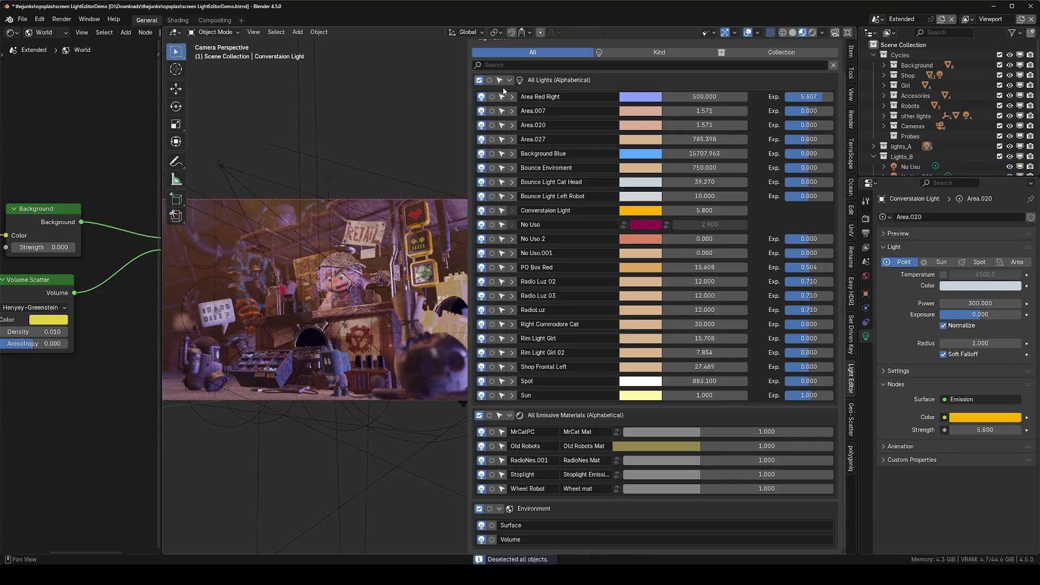
click(500, 415)
click(500, 416)
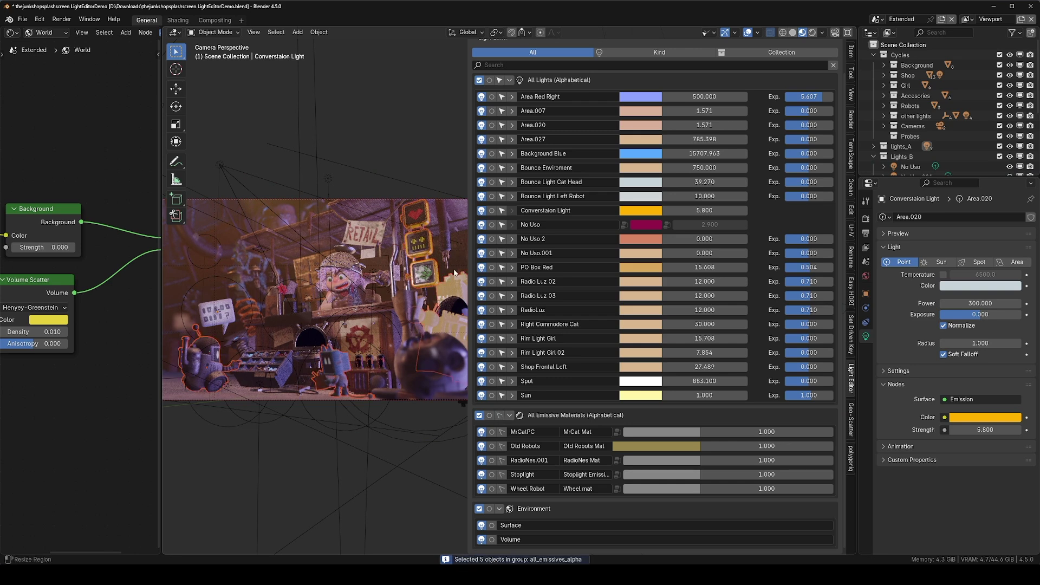
click(481, 96)
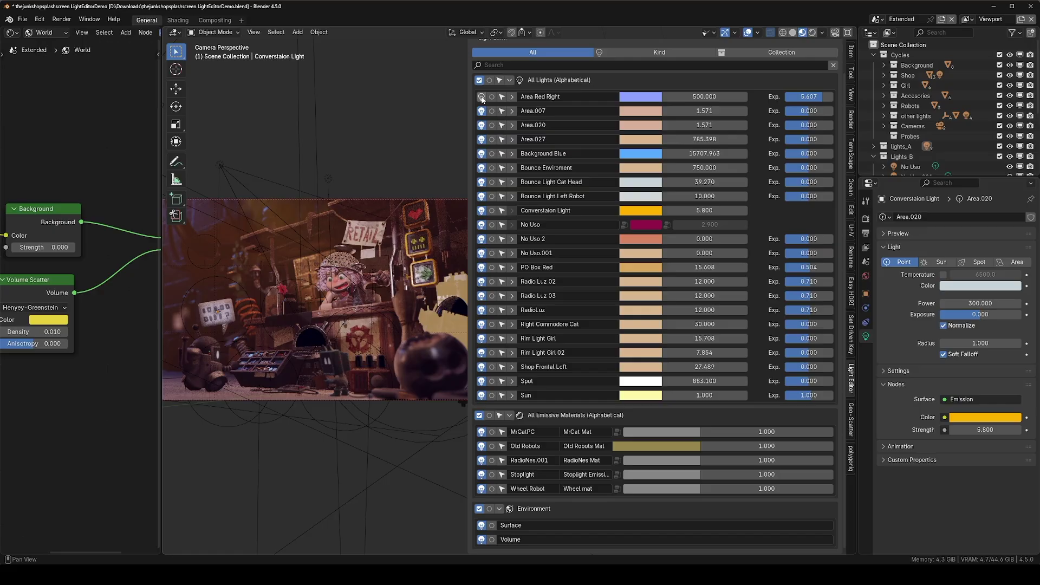
click(481, 97)
mouse_move(481, 96)
mouse_down()
mouse_move(484, 295)
mouse_move(485, 99)
mouse_up()
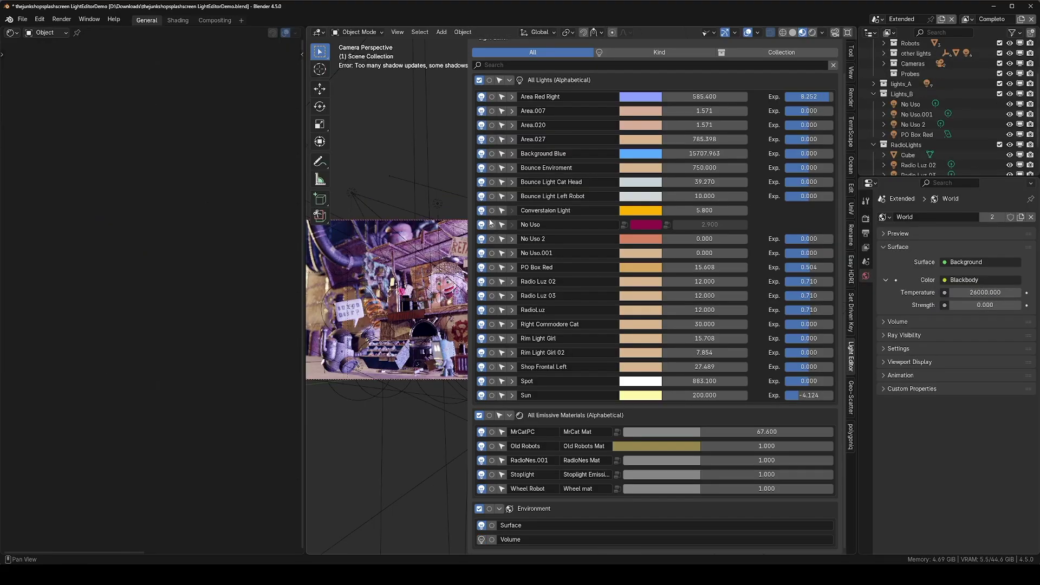
drag(483, 231, 481, 353)
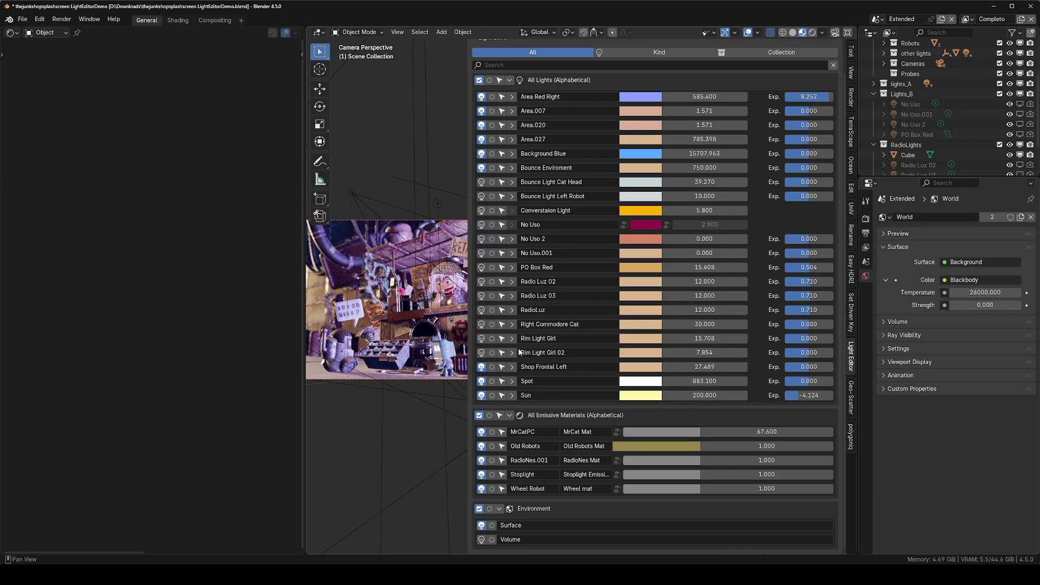
click(481, 432)
click(480, 446)
click(481, 459)
click(481, 475)
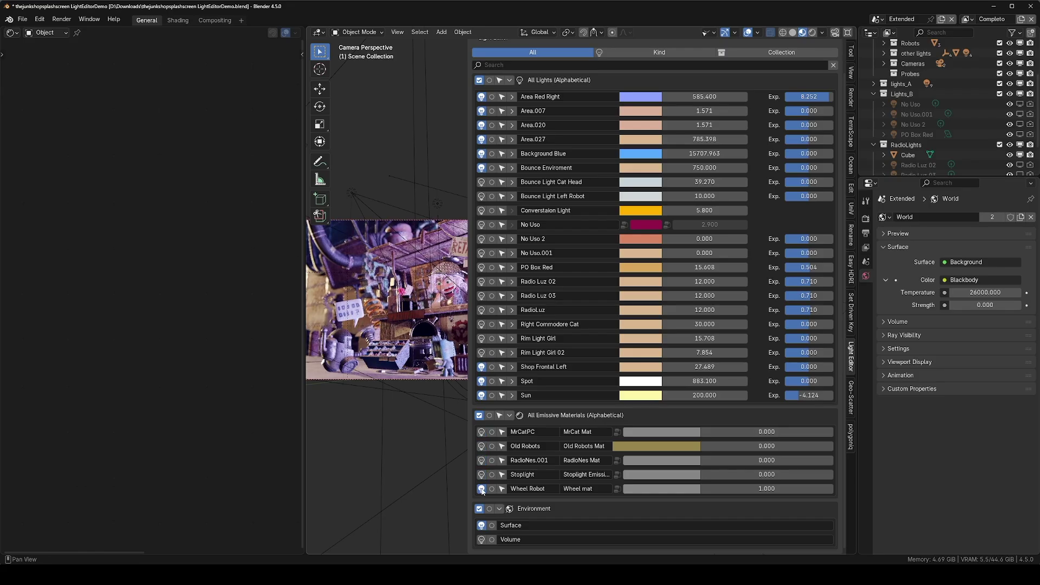
click(480, 474)
click(481, 459)
click(481, 446)
click(481, 431)
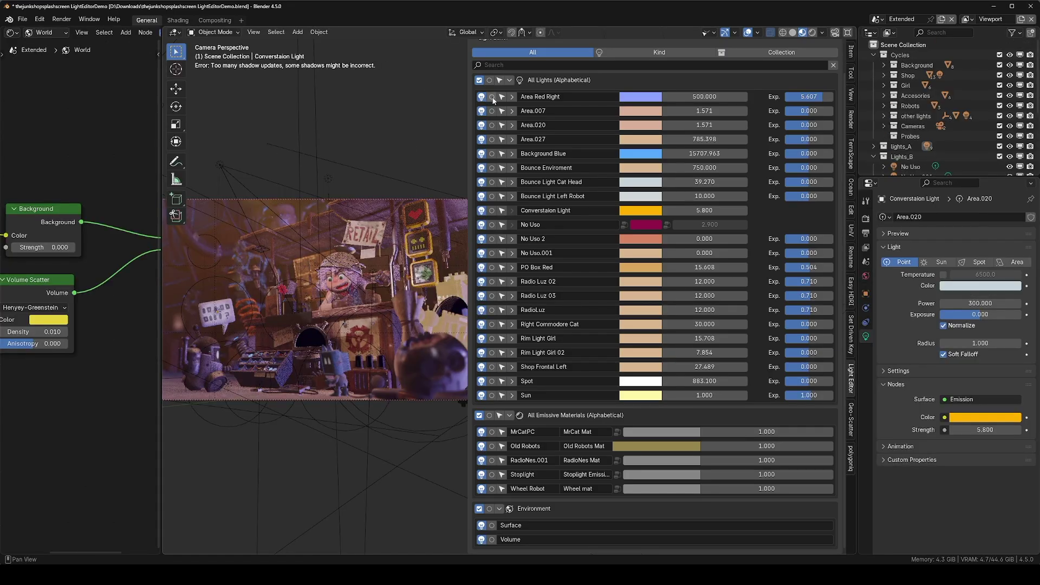
- Solo Area Red Right, adjust its power, raise exposure to 8.252, then unsolo it
click(493, 98)
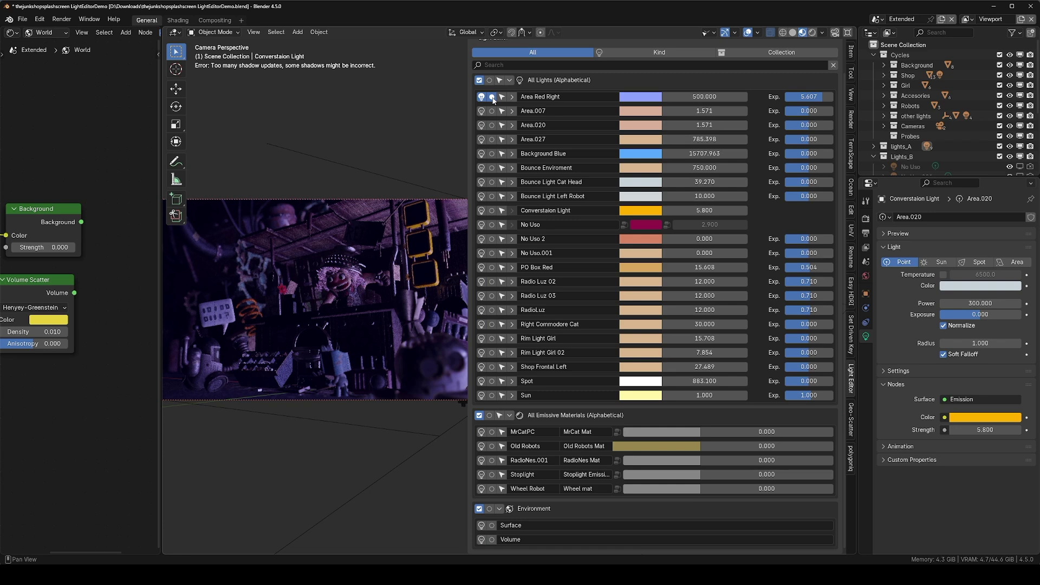
mouse_move(688, 97)
mouse_down()
mouse_move(669, 96)
mouse_move(707, 96)
mouse_up()
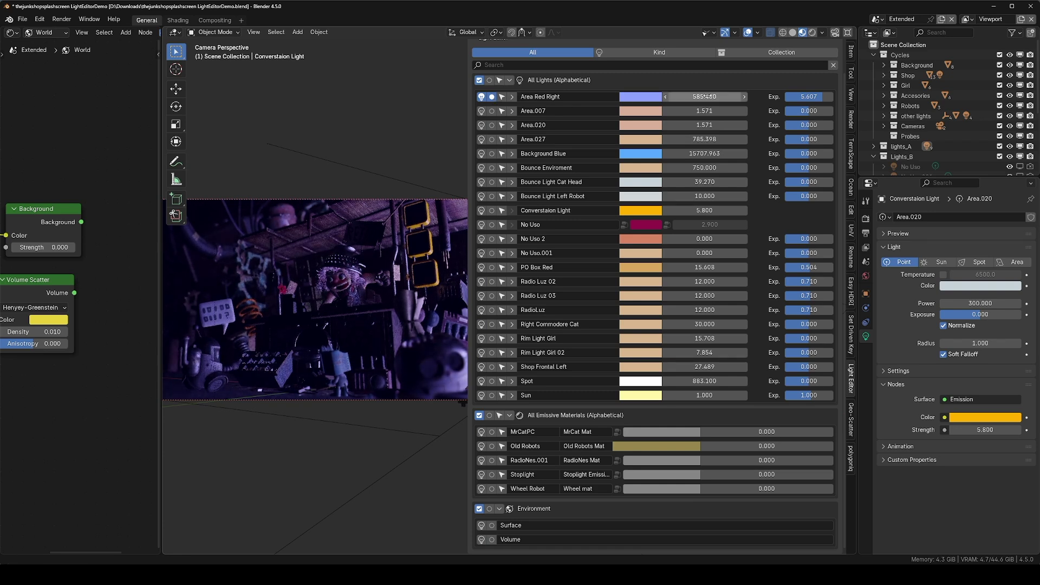
mouse_move(796, 97)
mouse_down()
mouse_move(826, 97)
mouse_move(812, 98)
mouse_up()
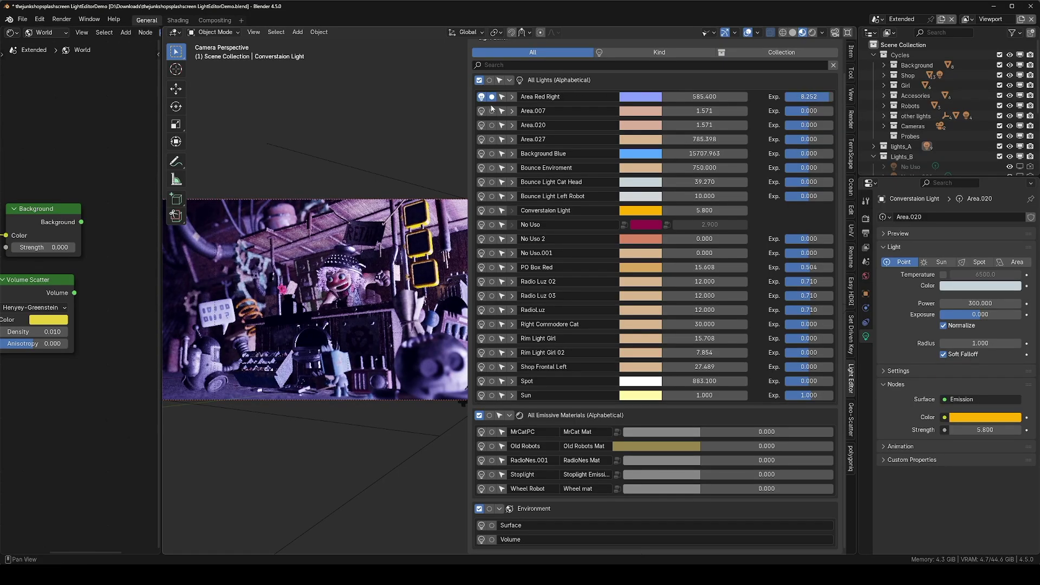
click(511, 97)
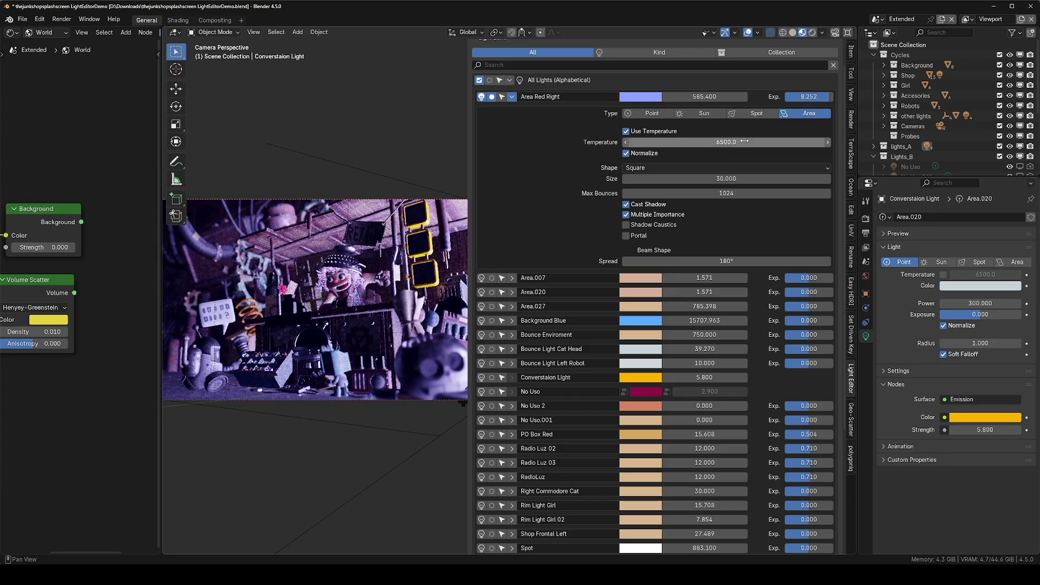
click(512, 97)
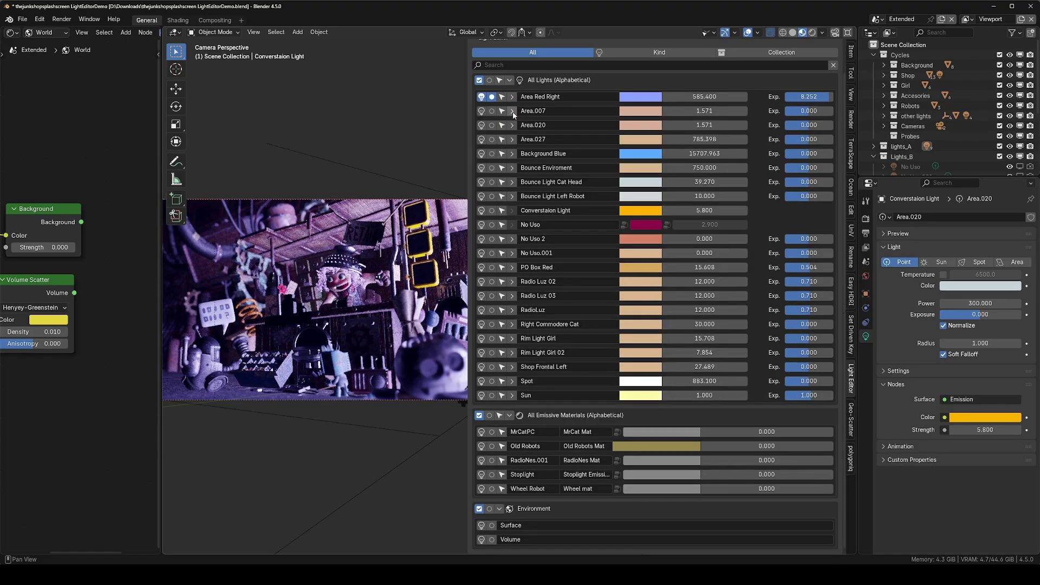
click(492, 97)
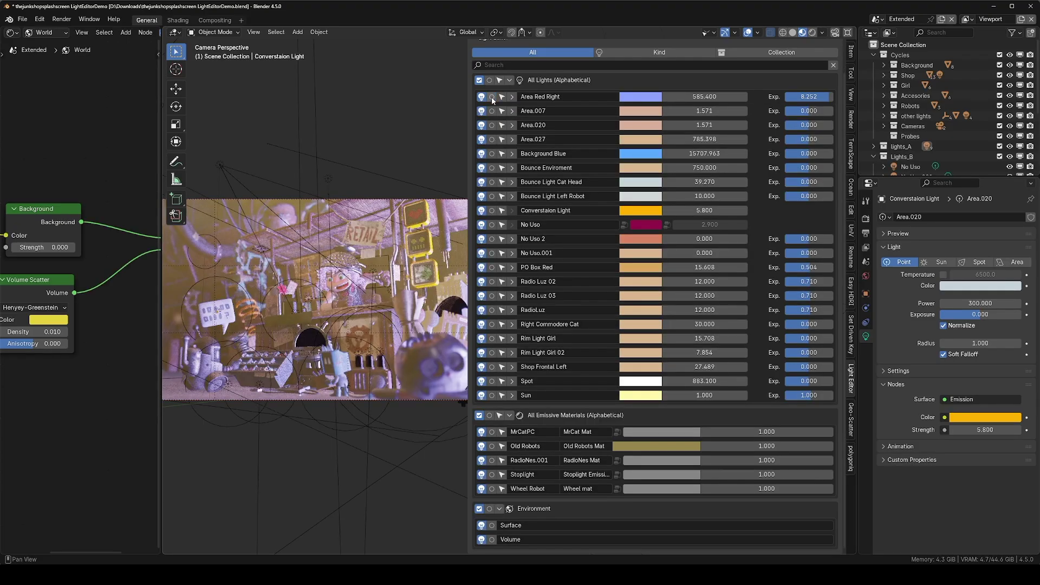
- Select the Converstaion Light and show its Object shader nodes in the node editor
click(502, 97)
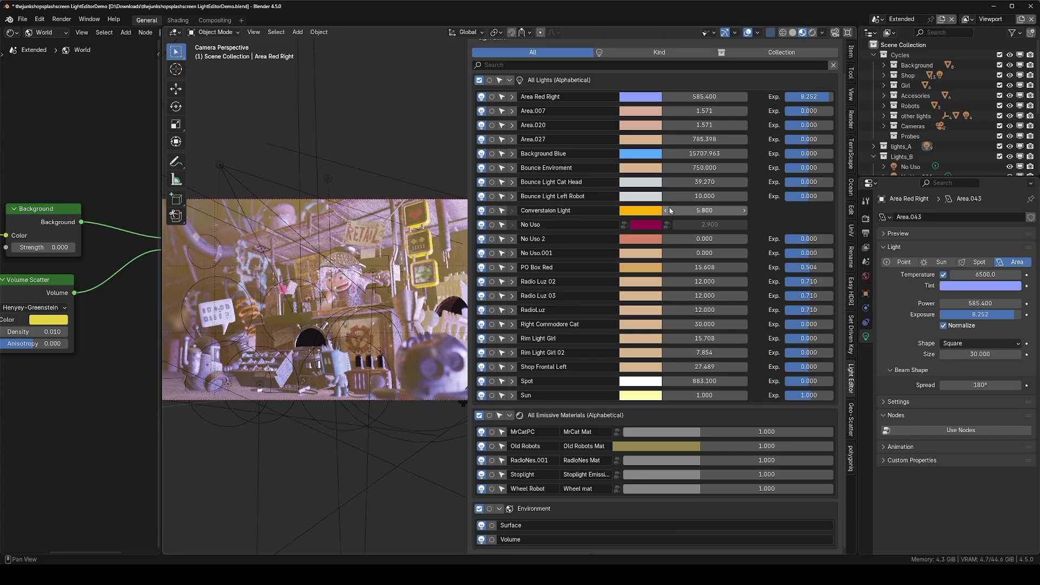
click(503, 211)
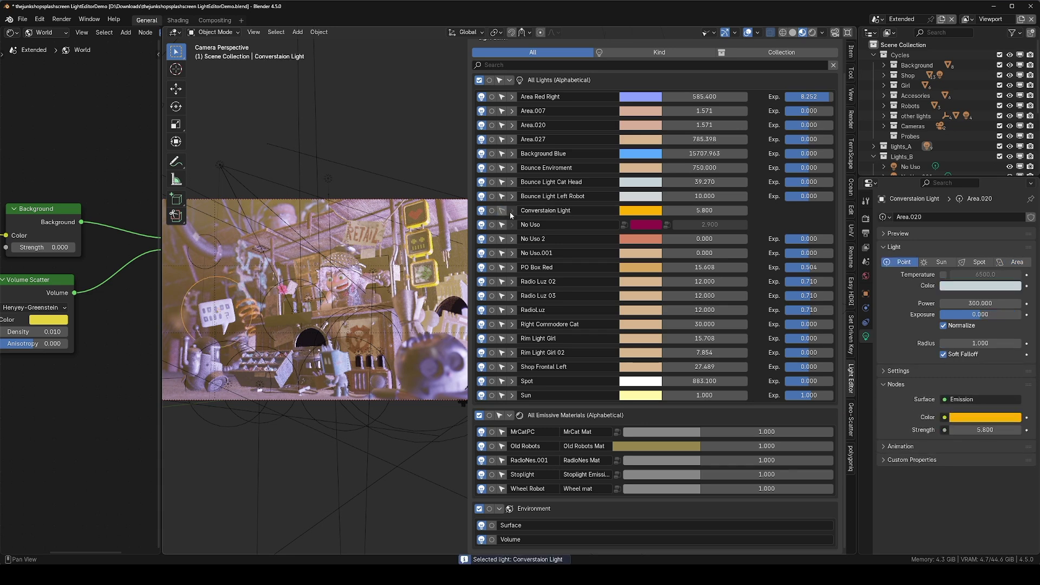
click(47, 33)
click(50, 61)
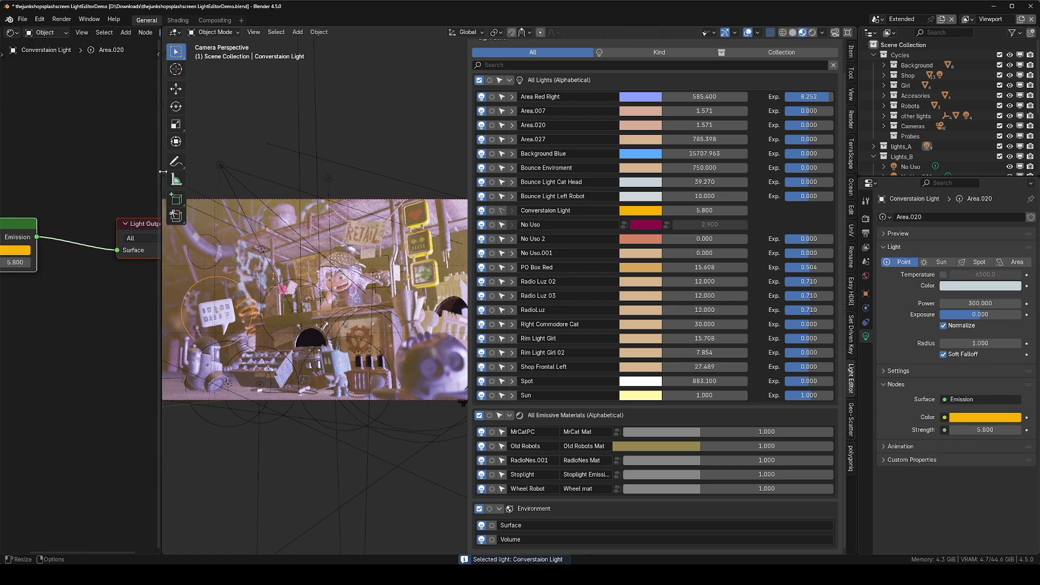
- Widen the node editor and toggle the light's Use Nodes off and back on
drag(159, 132, 304, 132)
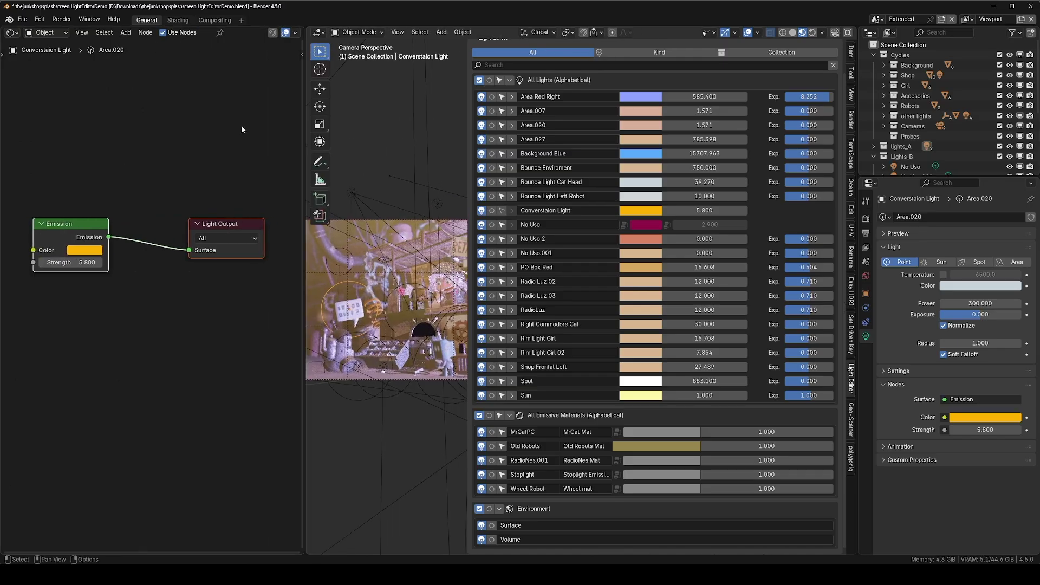
click(163, 33)
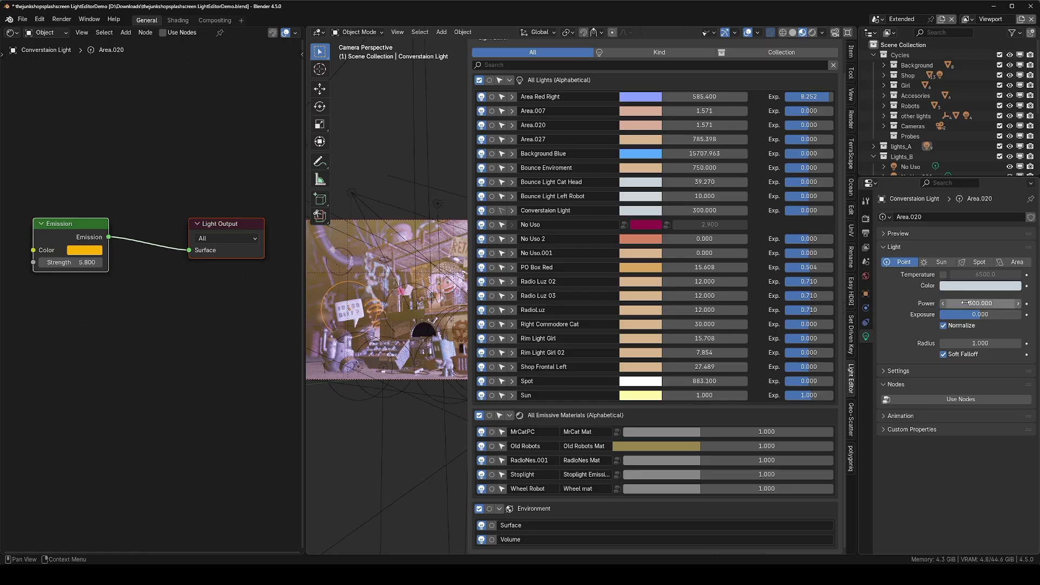
key(ctrl+z)
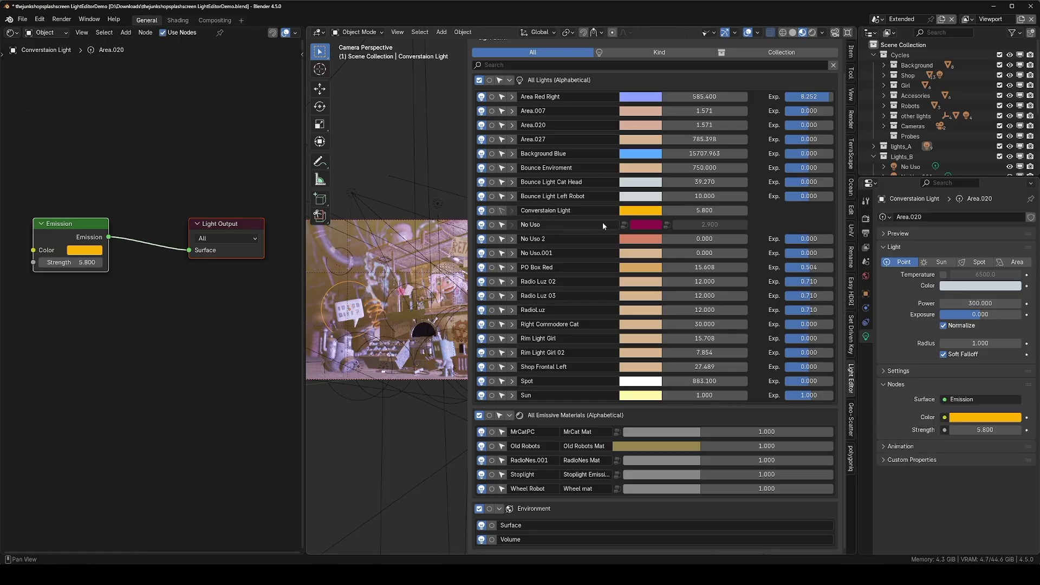
- Select the No Uso light, pan its node tree, and drag MrCatPC's emission strength to 0
click(502, 226)
mouse_move(205, 299)
middle_down()
mouse_move(230, 295)
mouse_move(142, 298)
mouse_move(209, 296)
middle_up()
middle_drag(96, 286, 120, 281)
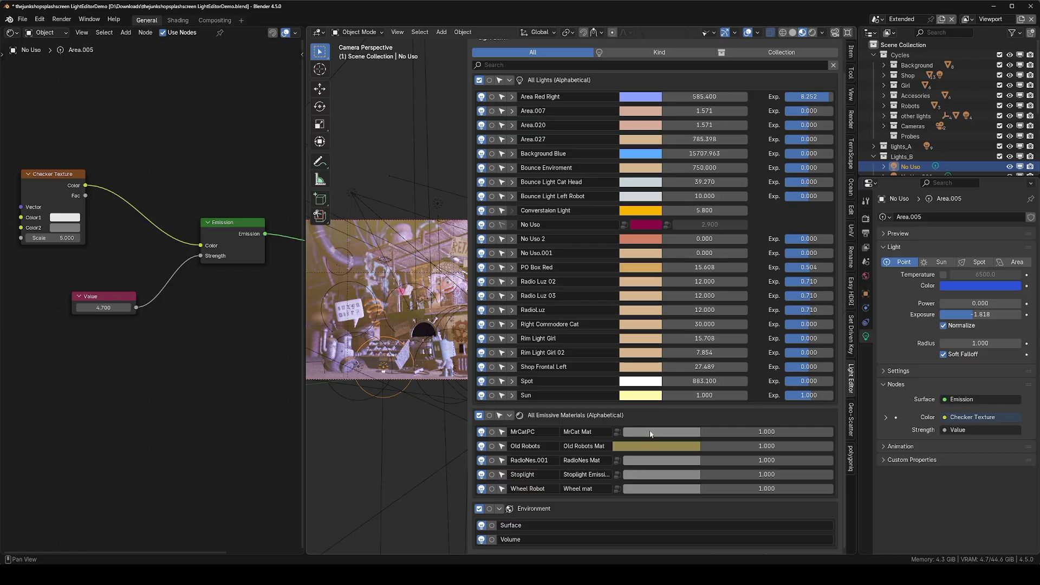
mouse_move(639, 435)
mouse_down()
mouse_move(617, 434)
mouse_move(649, 435)
mouse_up()
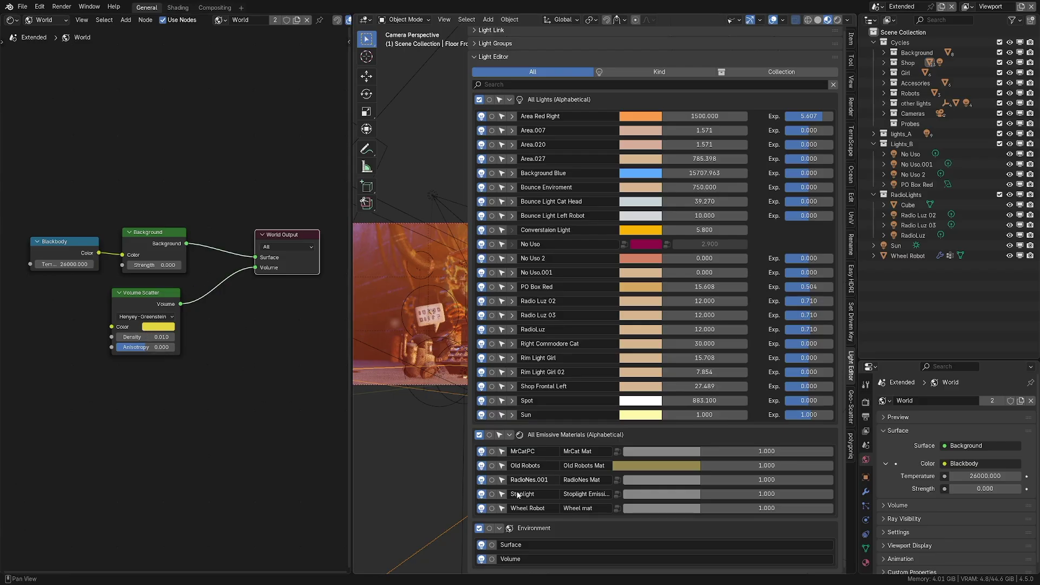
- Switch the world Surface and Volume off, then turn both back on
click(481, 545)
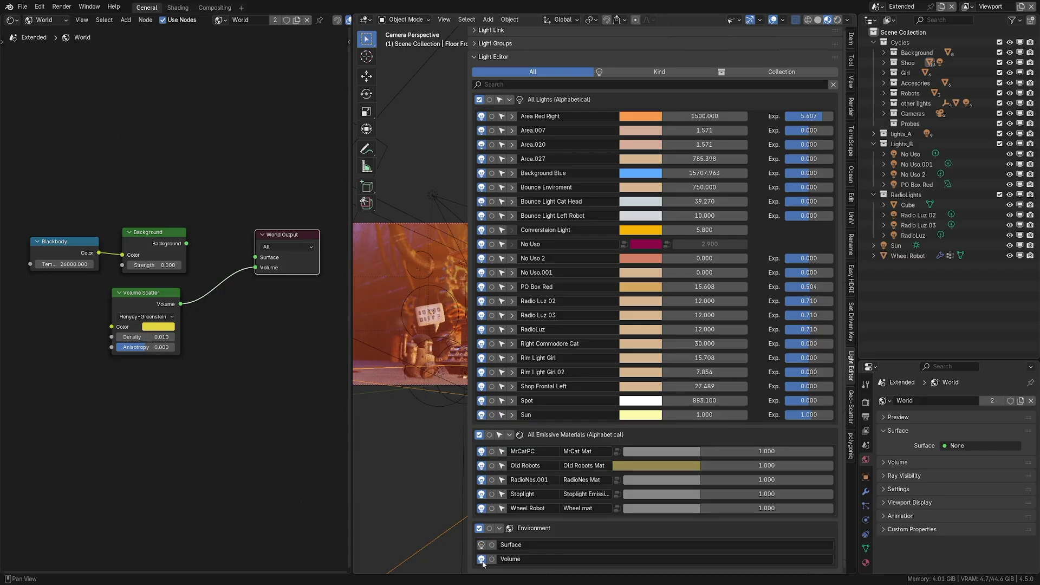
click(481, 559)
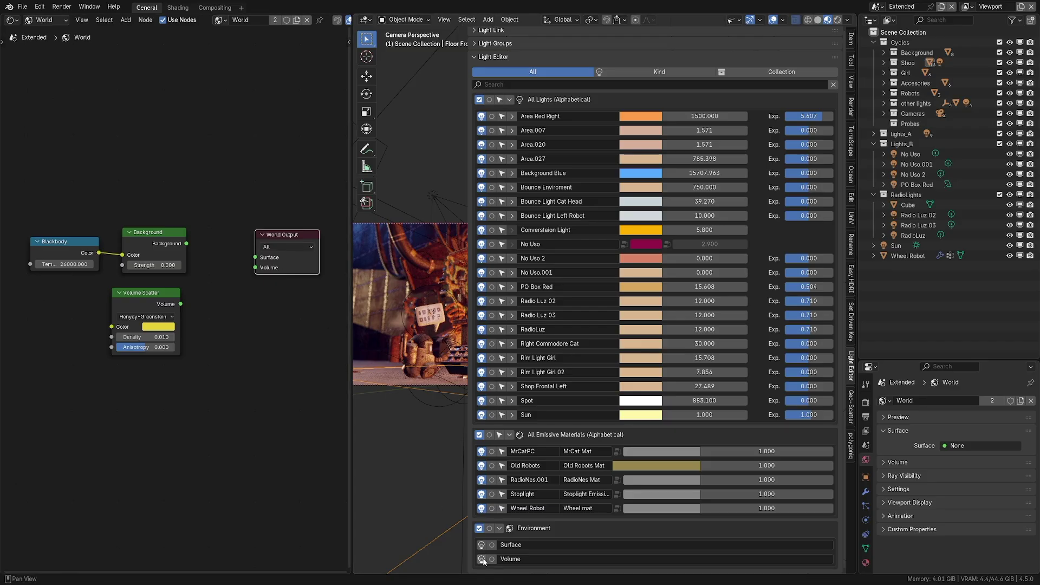
click(482, 559)
click(481, 545)
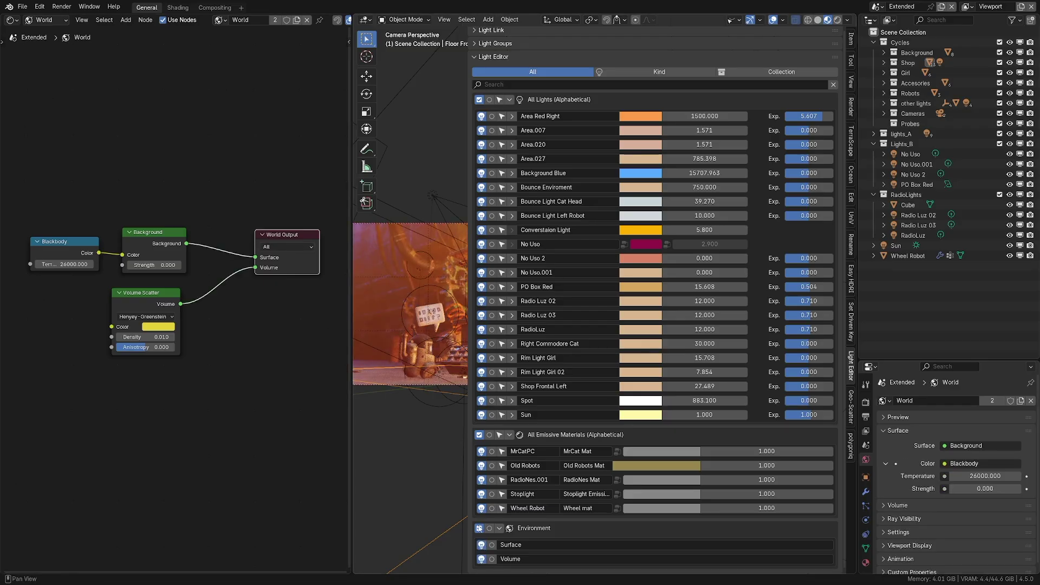
- Toggle Environment off and on, solo and unsolo it, then solo only the world Surface
click(480, 528)
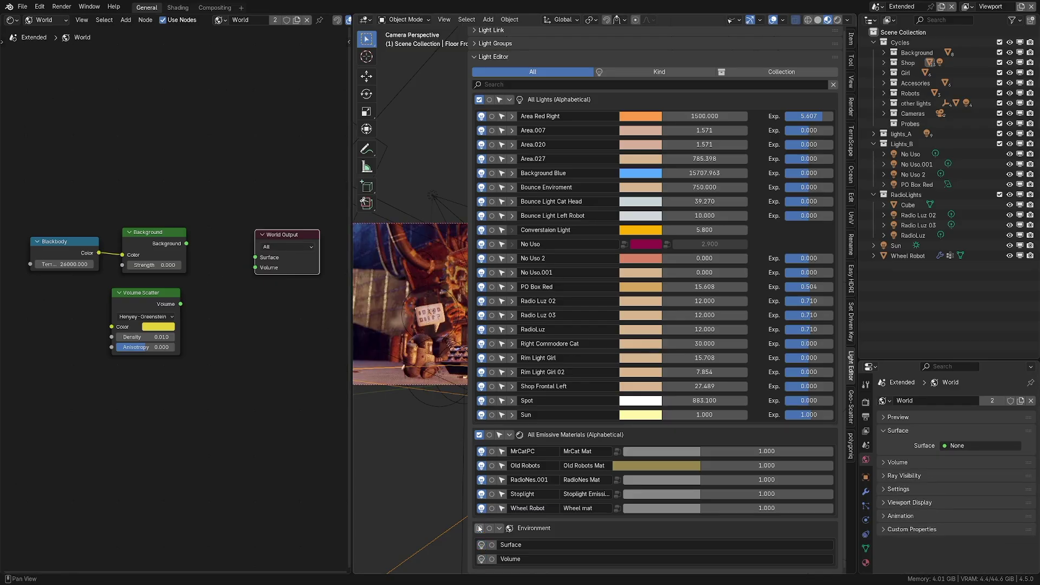
click(479, 528)
click(489, 529)
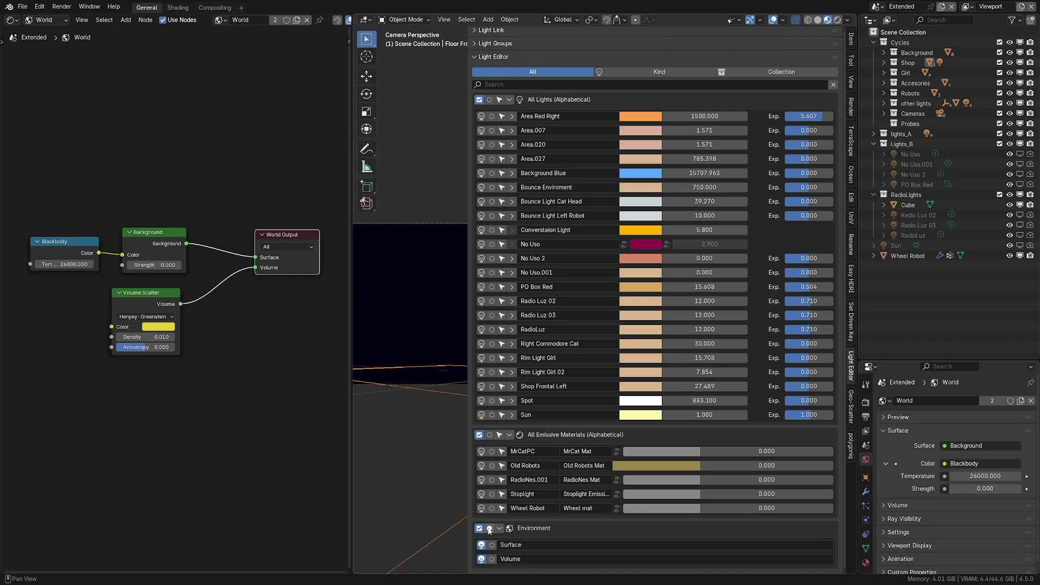
click(489, 529)
click(492, 545)
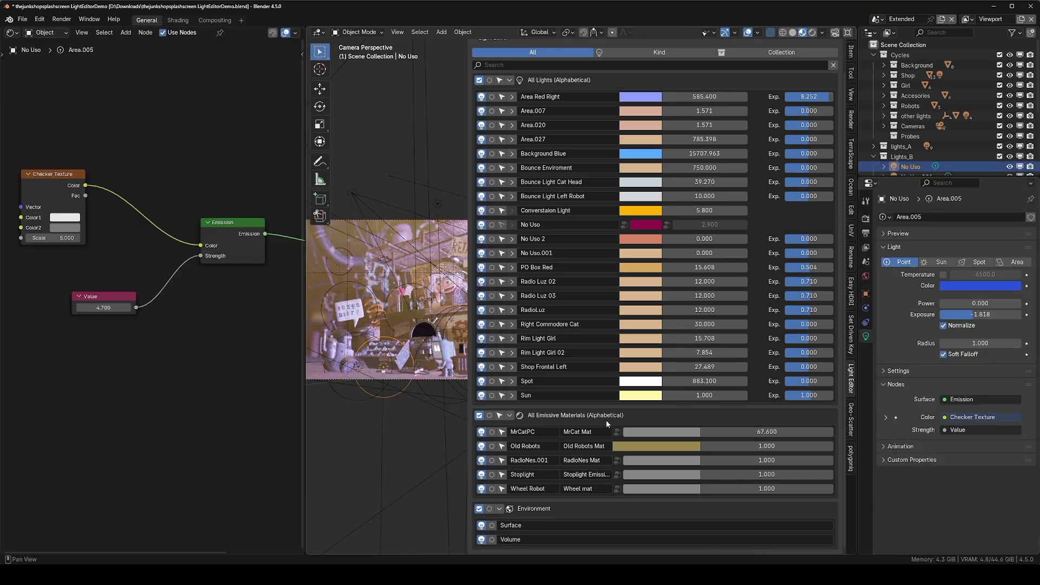
- Group the Light Editor list by Kind and collapse the POINT, Environment and other sections
click(649, 53)
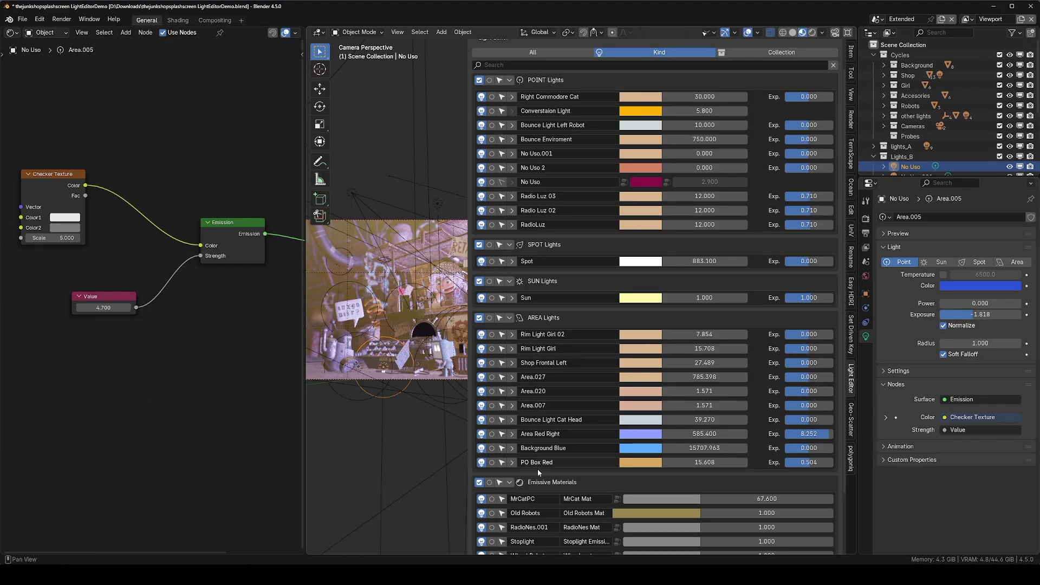
click(509, 80)
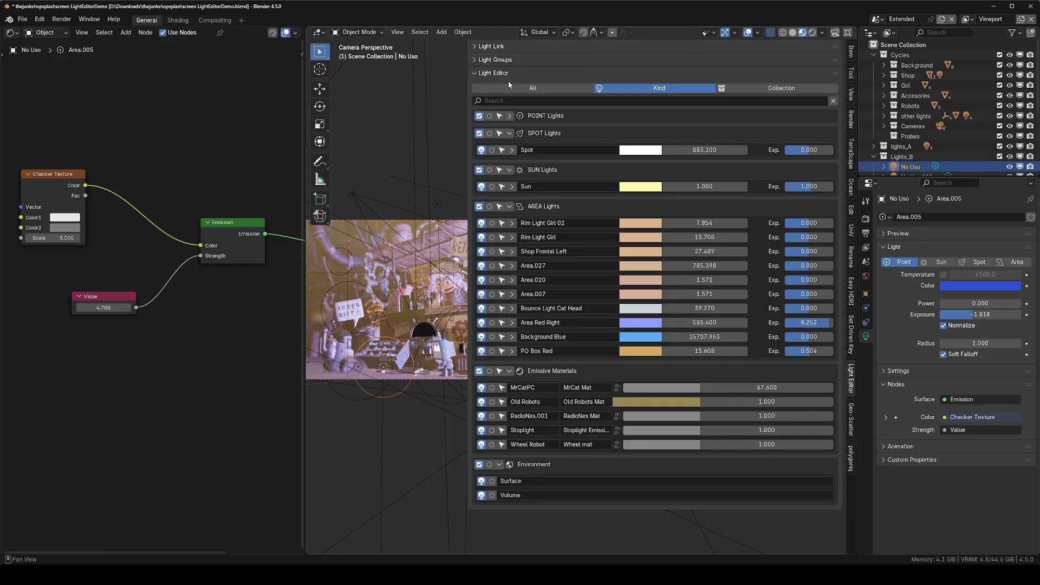
ctrl+click(509, 133)
ctrl+click(509, 133)
click(509, 133)
- Expand SUN Lights and lower the Sun light's exposure to -4.124
click(509, 169)
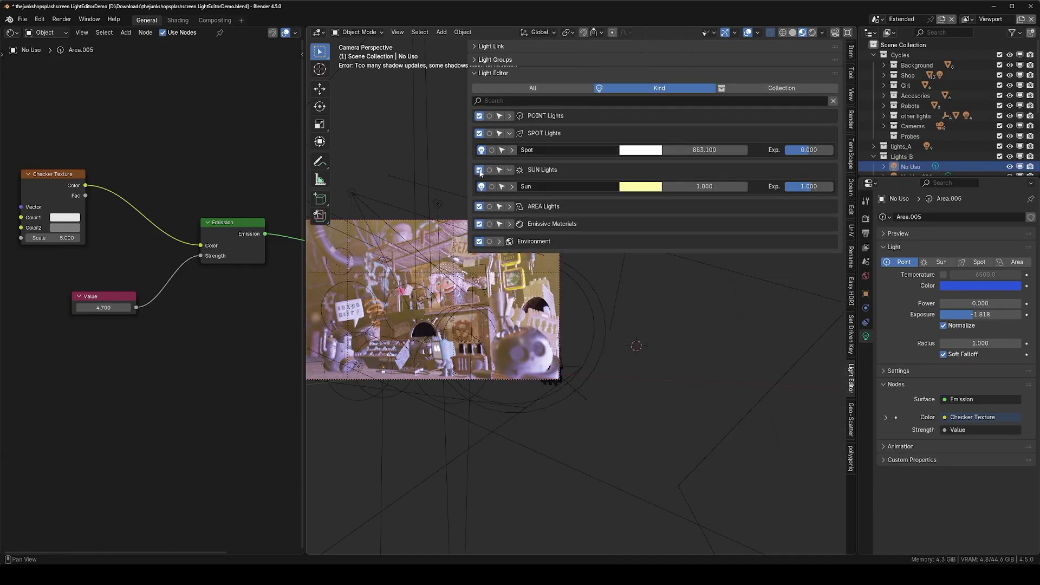
click(479, 241)
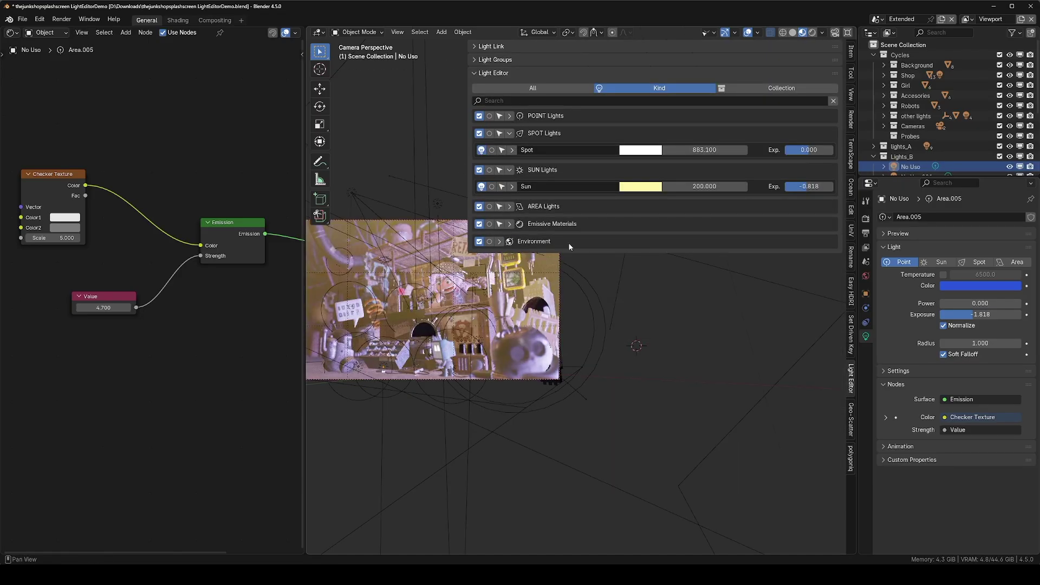
drag(809, 186, 758, 186)
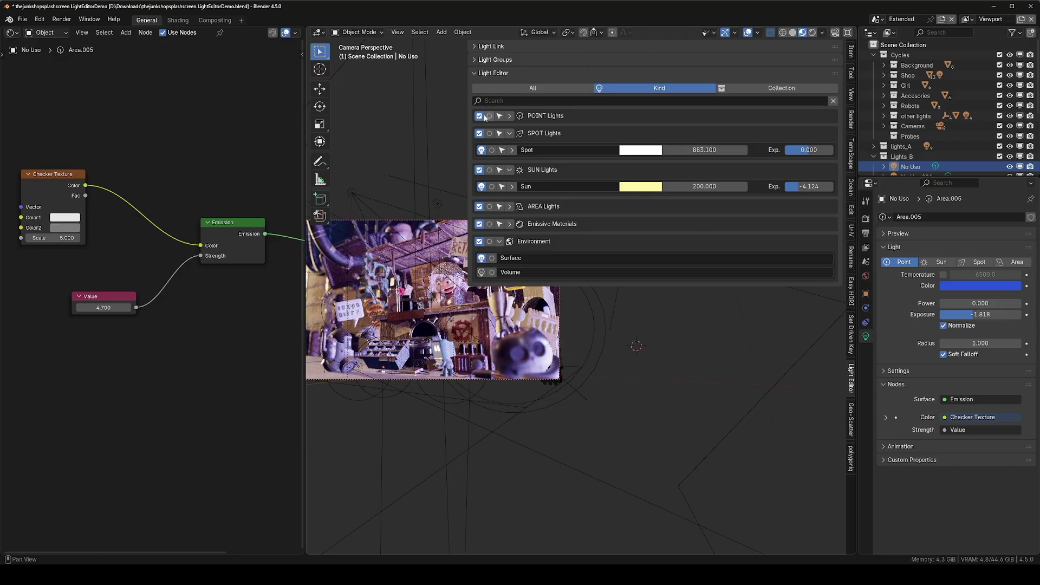
- Group the lights by Collection and check the Render Layer list without changing it
click(759, 89)
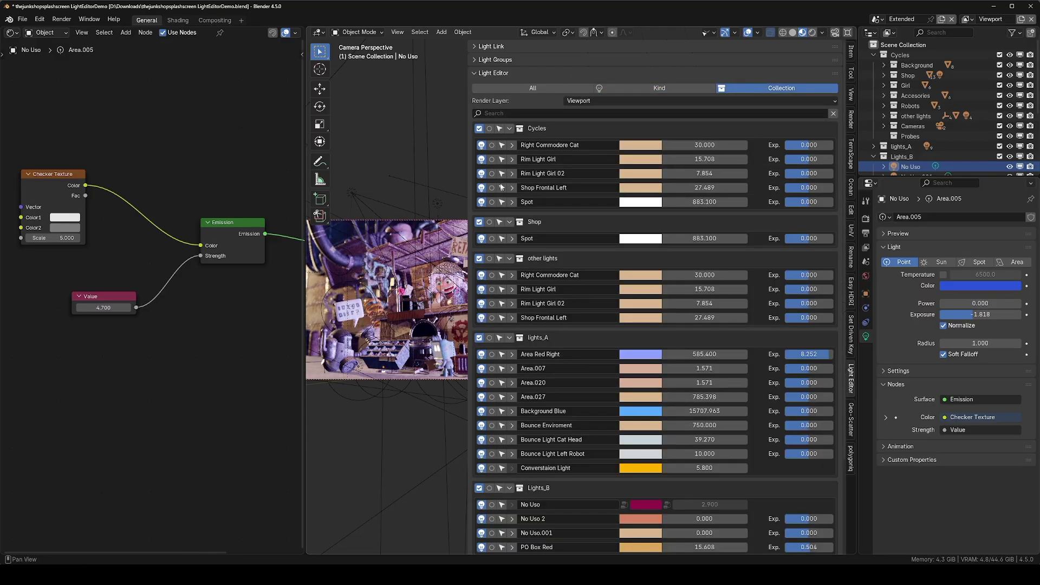
scroll(525, 385, down, 5)
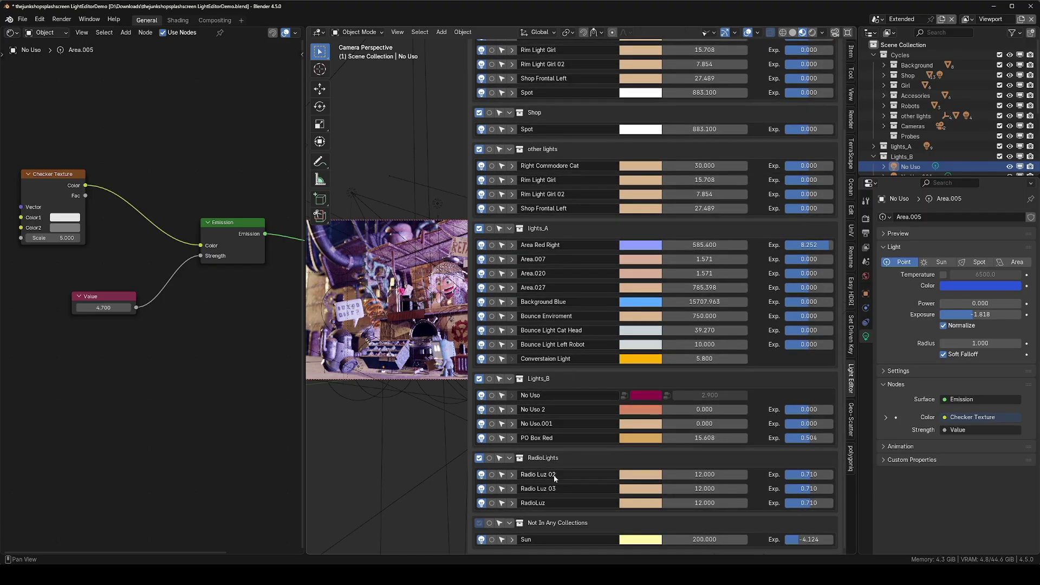
scroll(553, 460, up, 5)
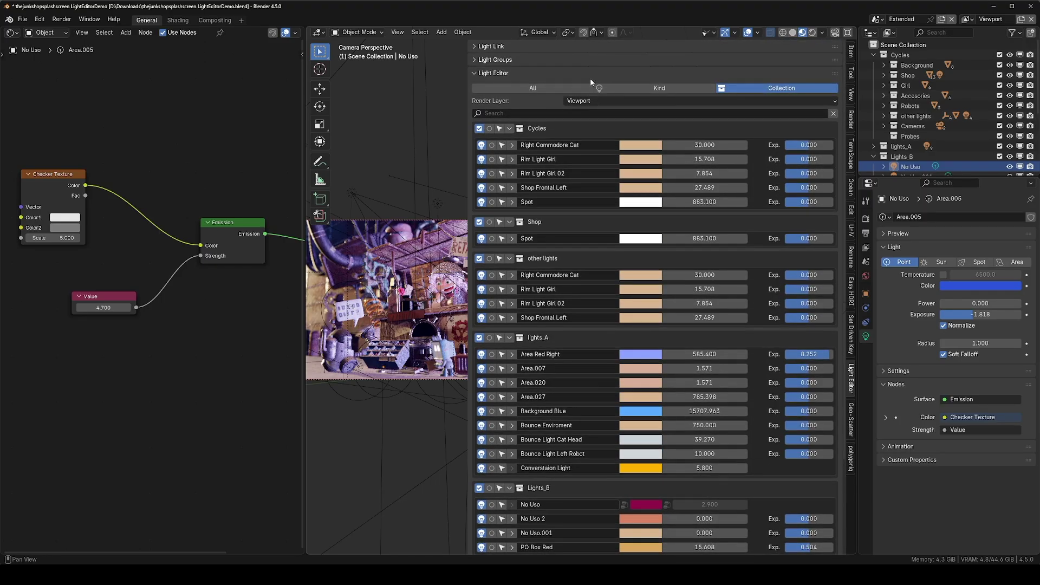
click(635, 99)
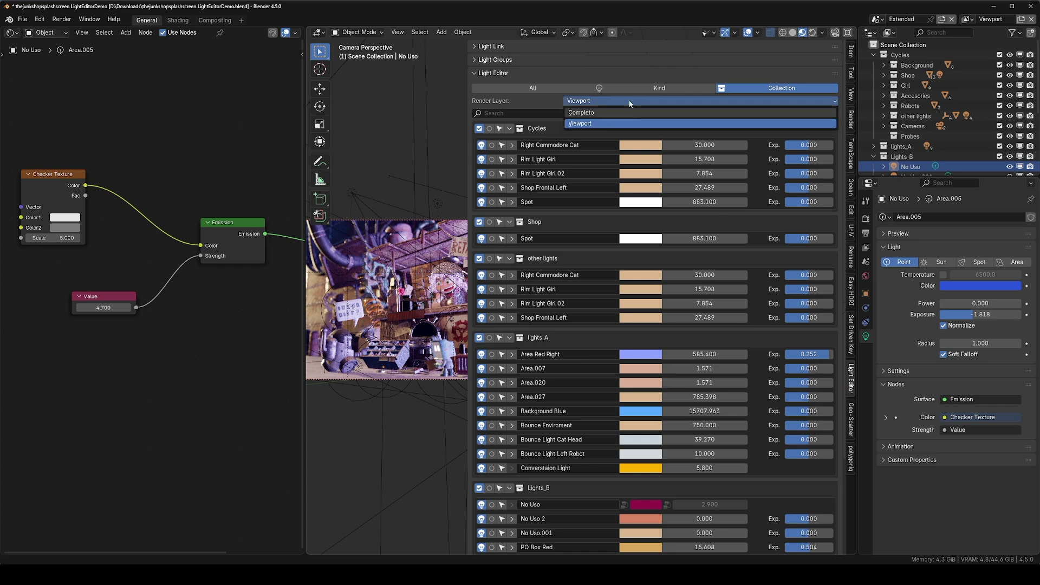
click(554, 99)
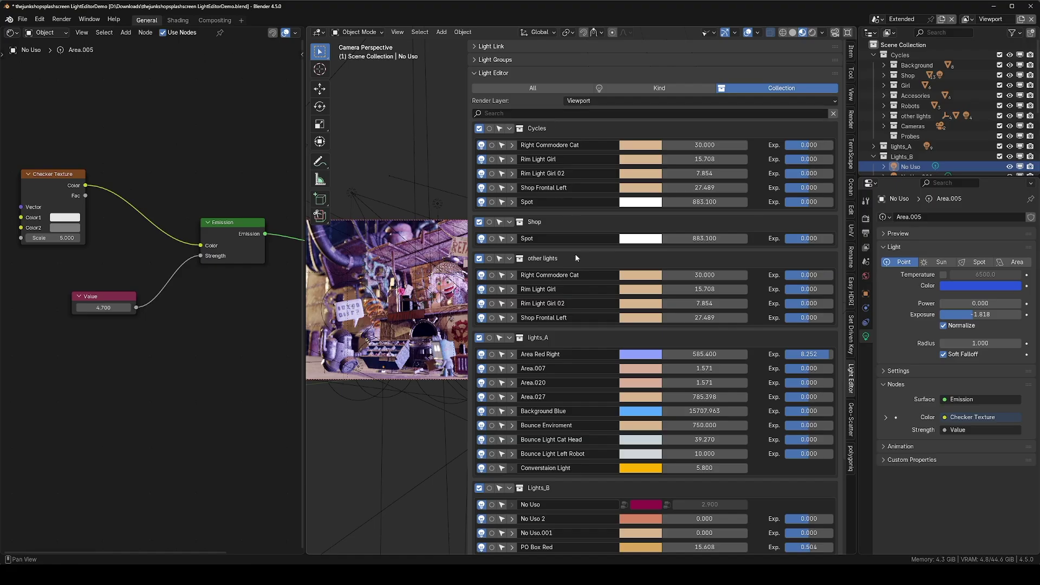
- Switch off the lights_A collection, try the Completo view layer, then return to Viewport
click(479, 338)
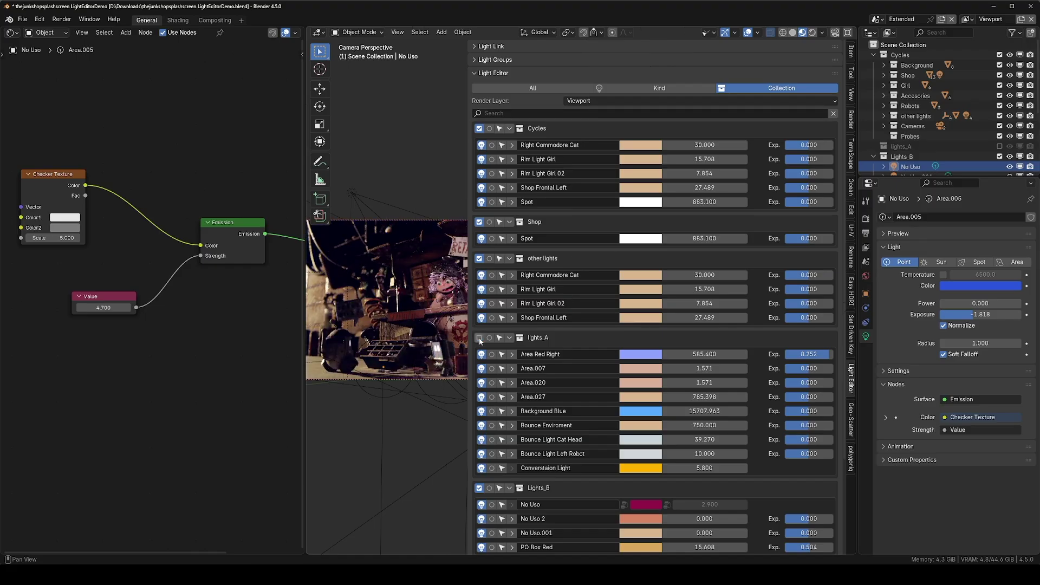
click(615, 102)
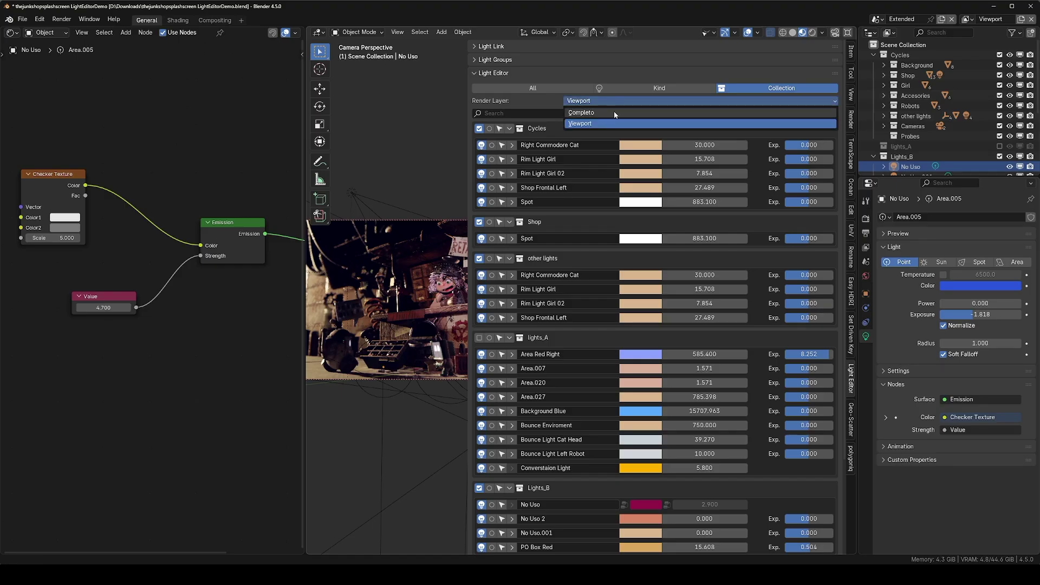
click(614, 112)
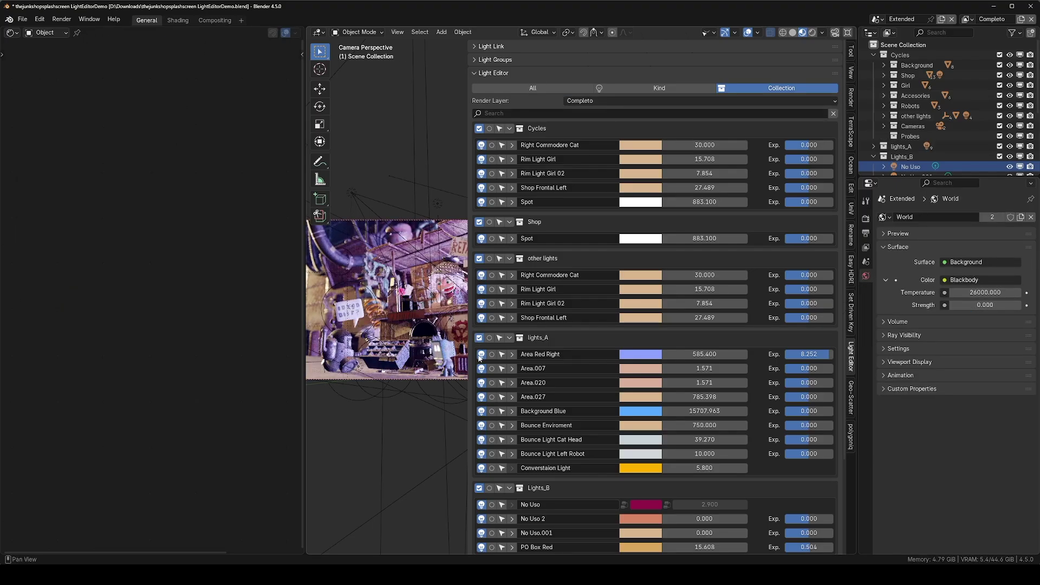
click(595, 101)
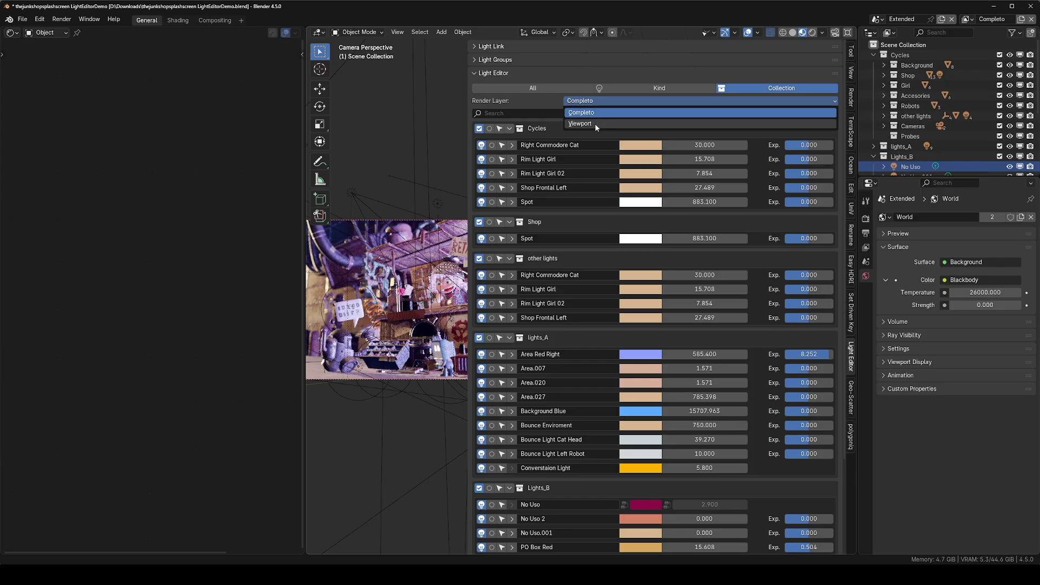
click(594, 124)
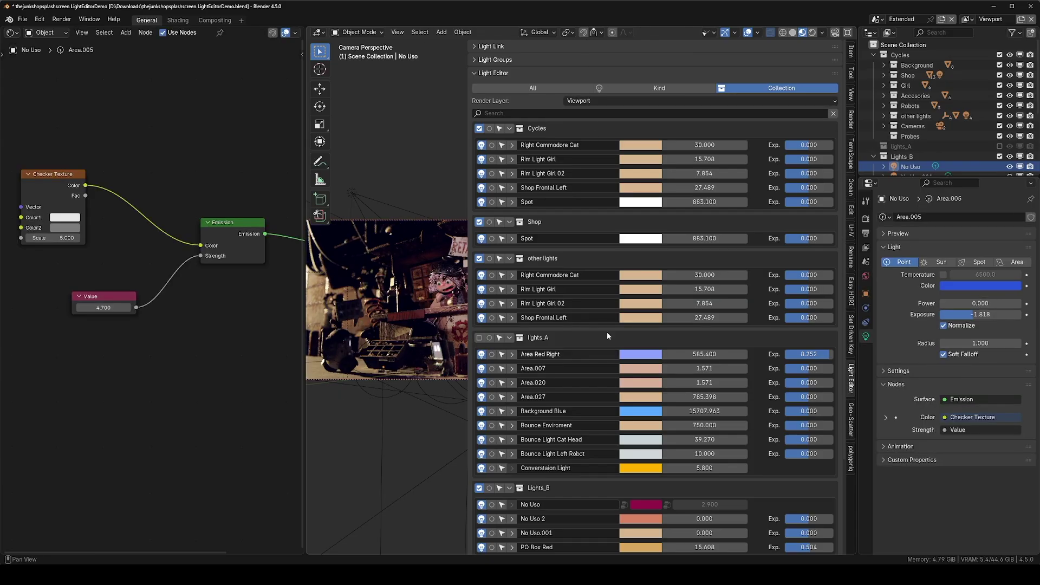
- Select the RadioLights collection's contents: Cube, Radio Luz 02, Radio Luz 03 and RadioLuz
scroll(504, 349, down, 5)
click(500, 458)
scroll(920, 141, down, 6)
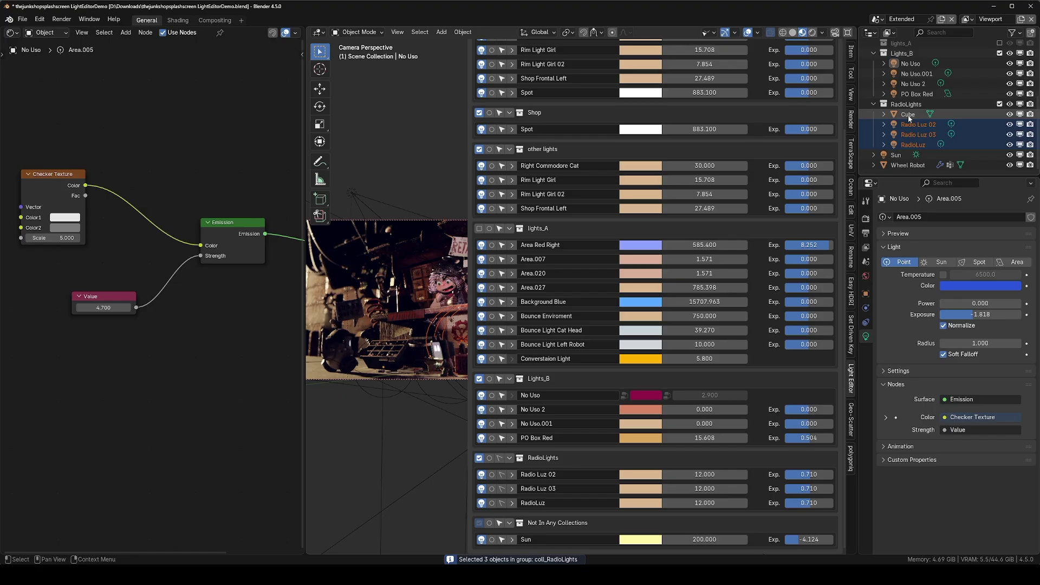
click(908, 115)
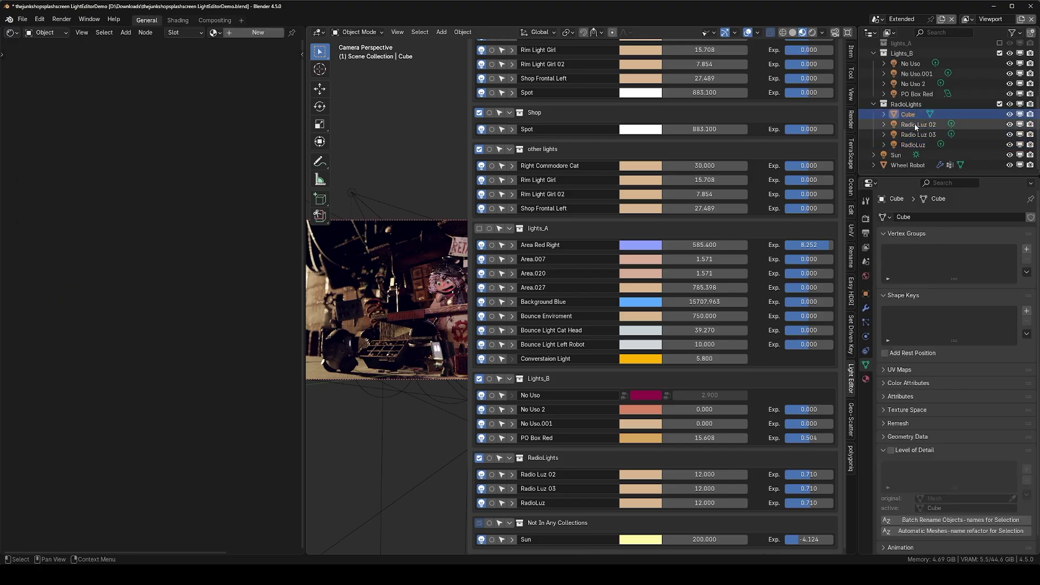
click(915, 125)
click(915, 134)
click(914, 145)
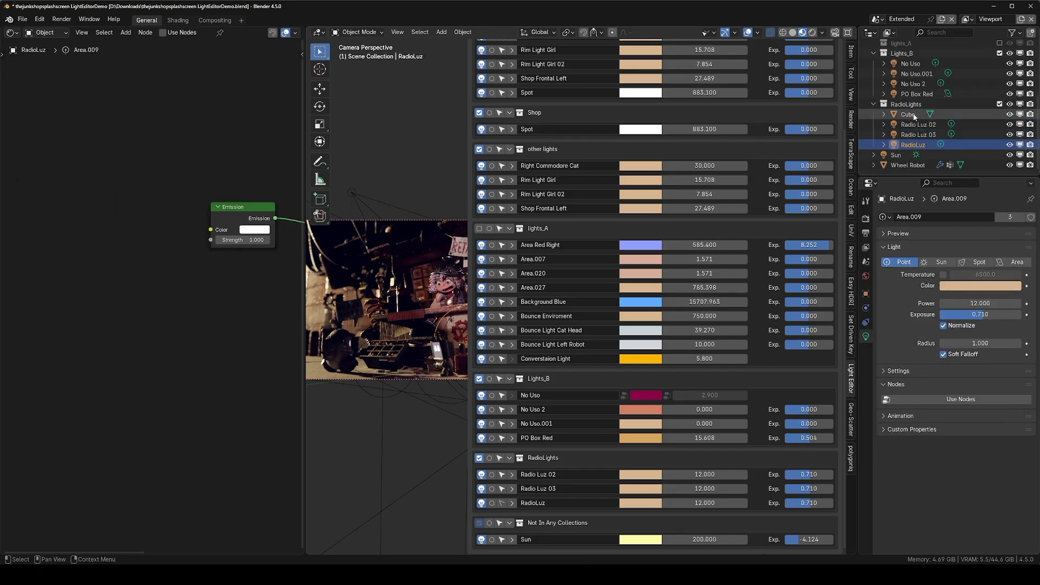
- Turn the RadioLights collection off, then use Turn Lights OFF to switch off only its lights
click(489, 458)
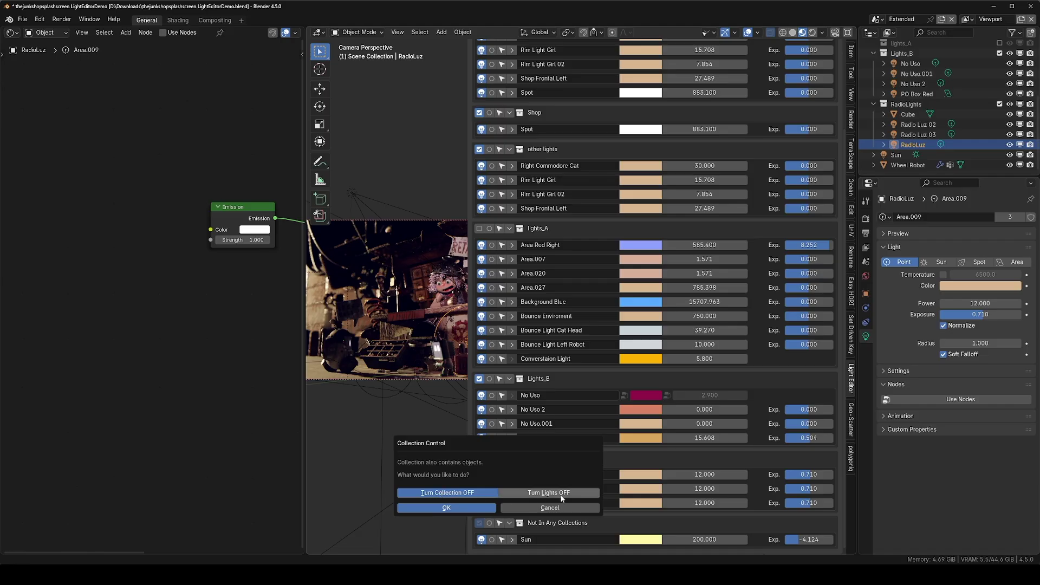
click(457, 508)
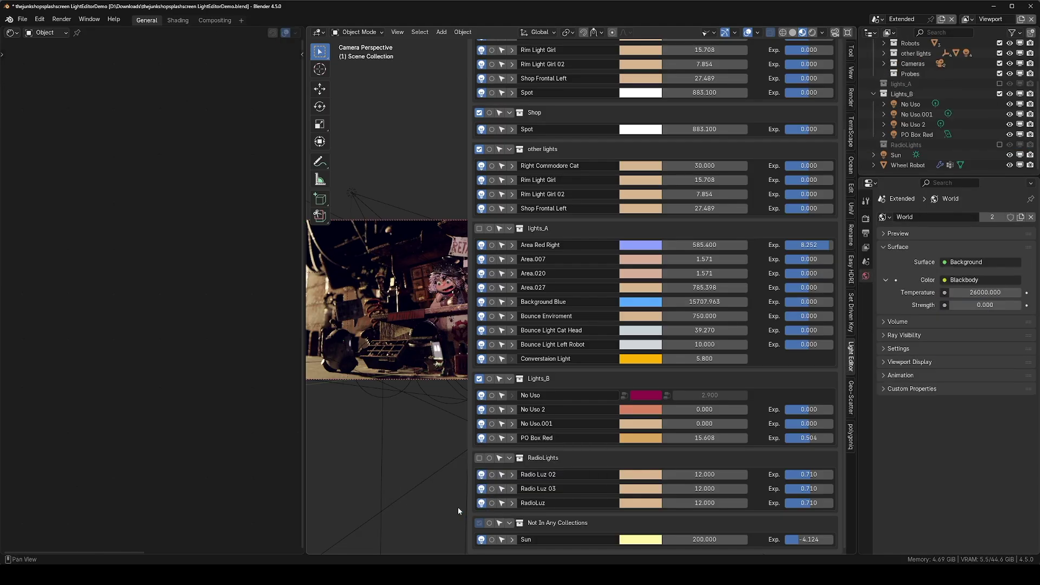
click(480, 459)
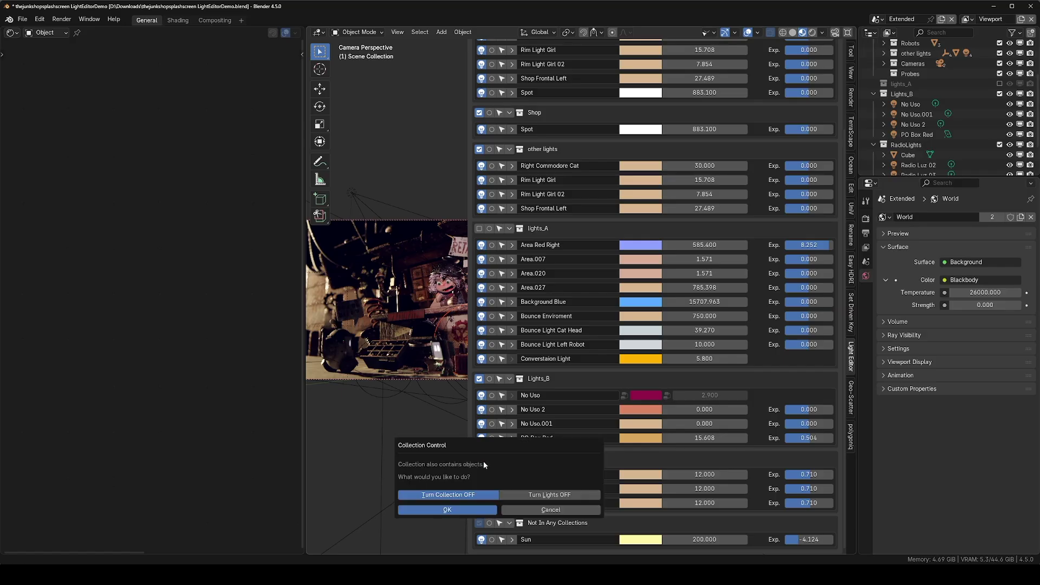
click(545, 495)
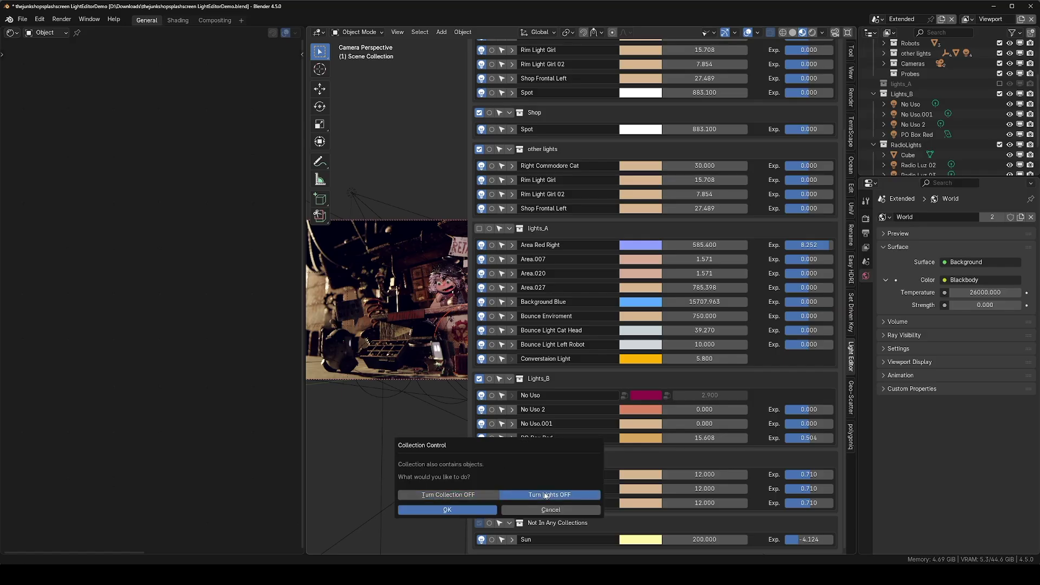
click(466, 509)
- Switch RadioLights back on, select its three lights, and bring up the move-to-collection choices
click(479, 458)
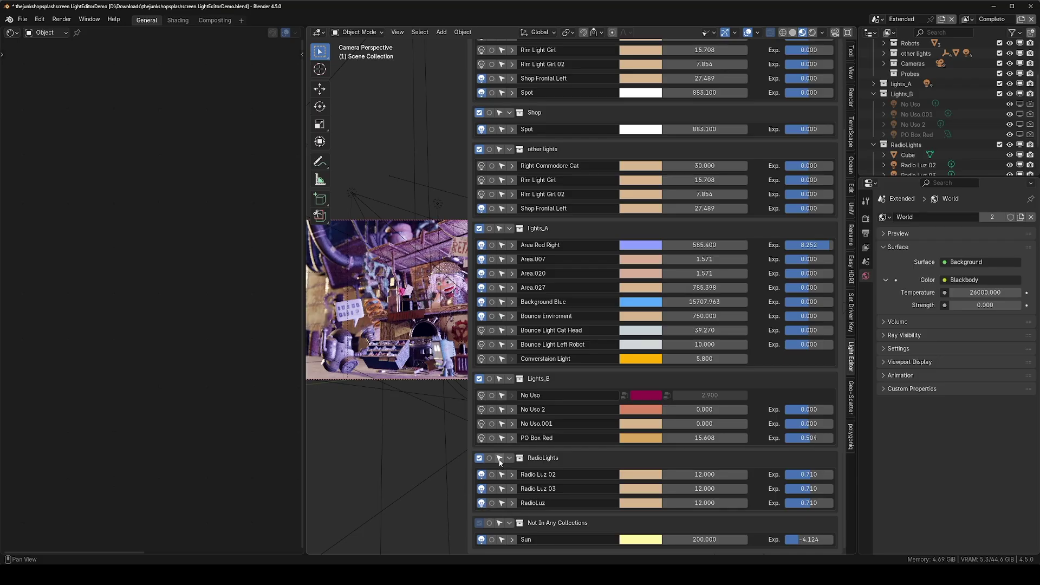
click(500, 459)
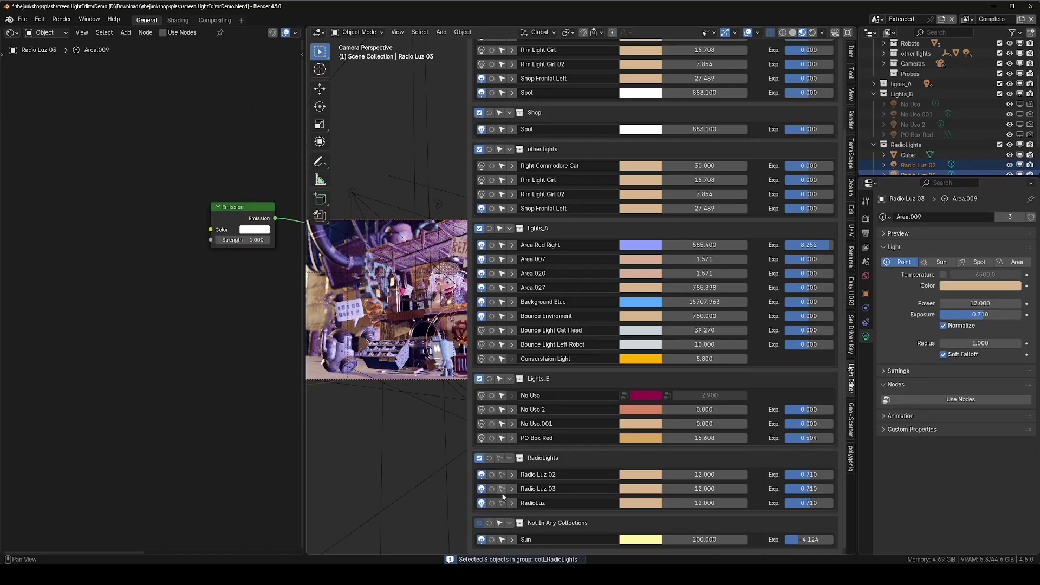
scroll(914, 148, down, 3)
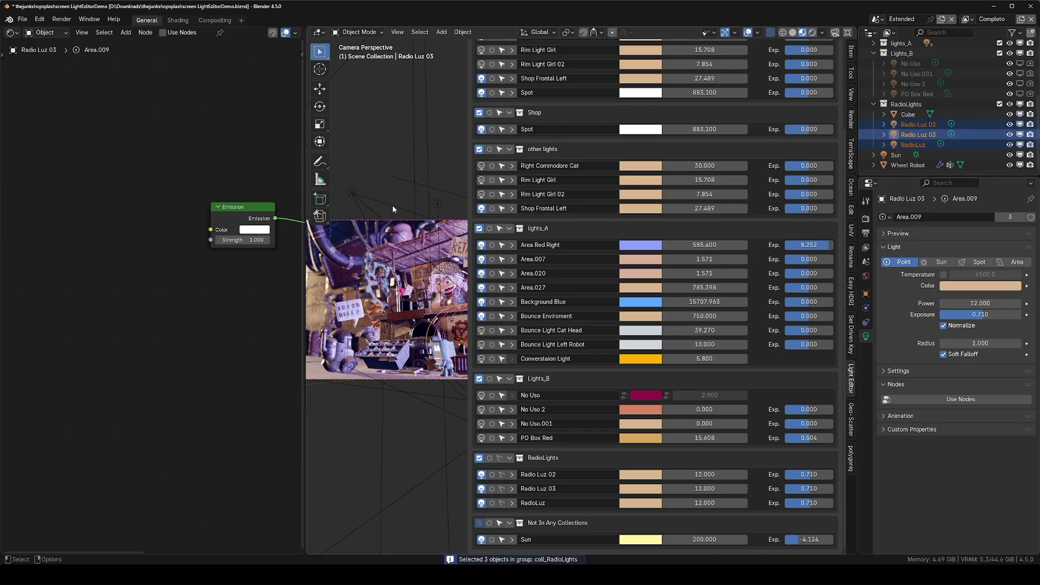
key(m)
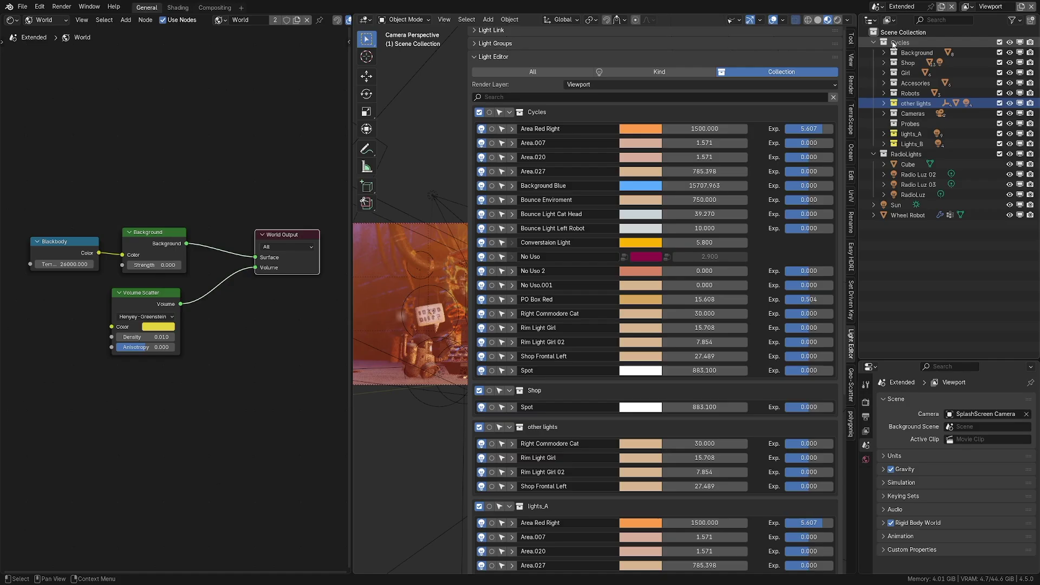
- Turn the Cycles light collection off, then tick it back on so its lights render
click(479, 112)
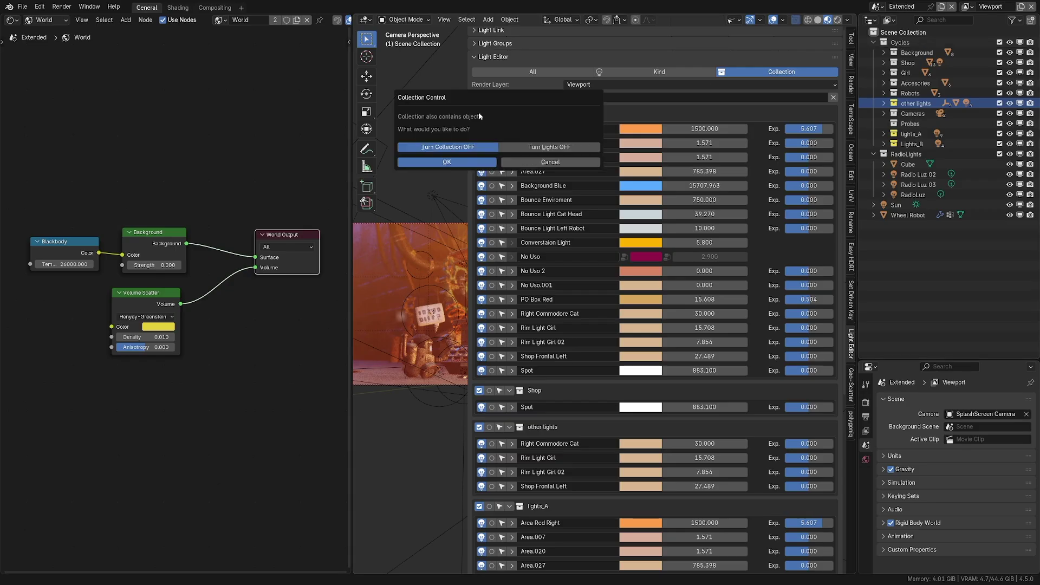
click(466, 162)
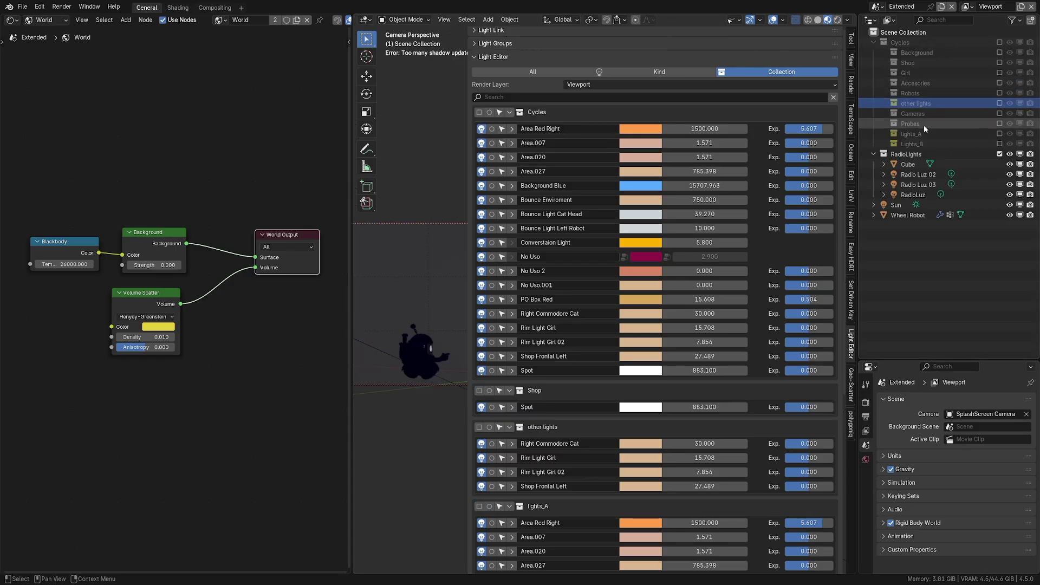
scroll(614, 362, down, 1)
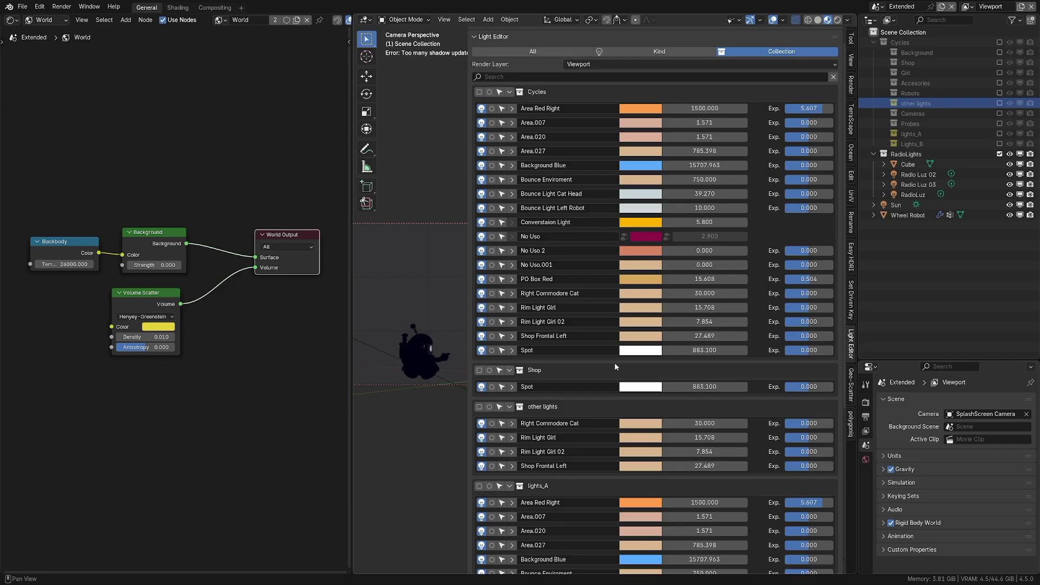
scroll(614, 362, down, 9)
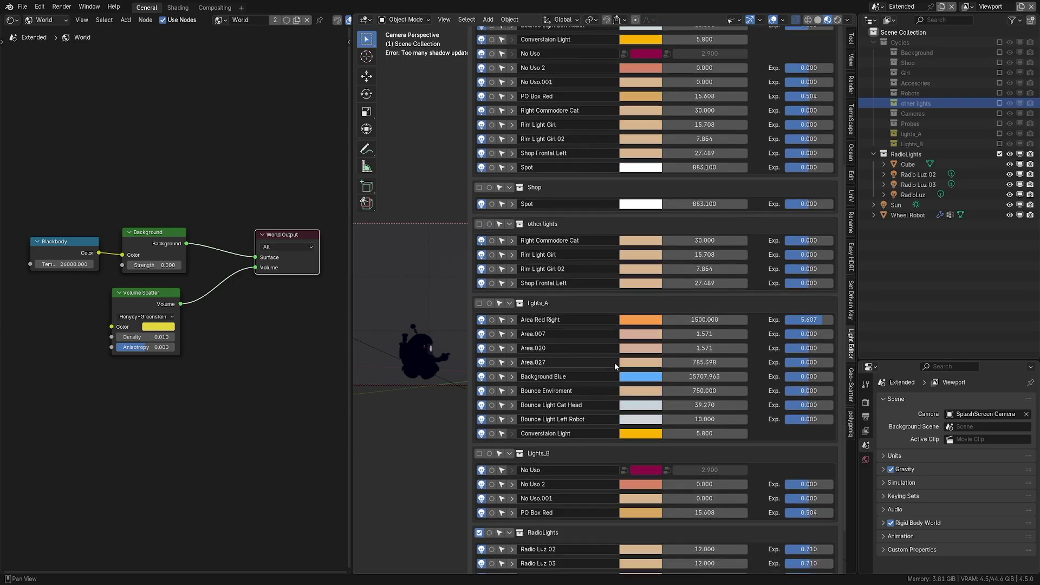
scroll(614, 363, down, 2)
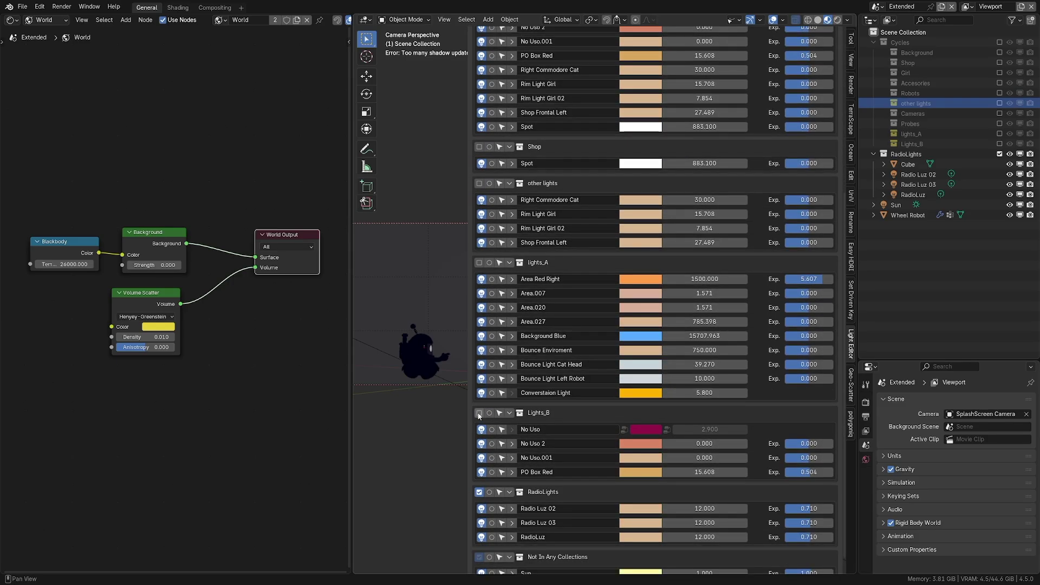
scroll(501, 107, up, 9)
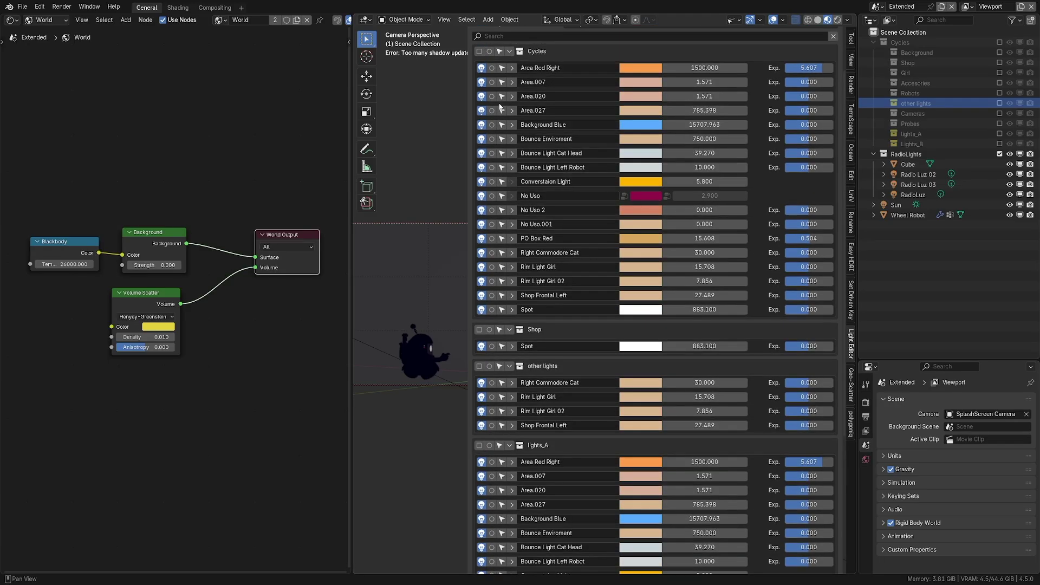
click(479, 52)
scroll(485, 155, down, 9)
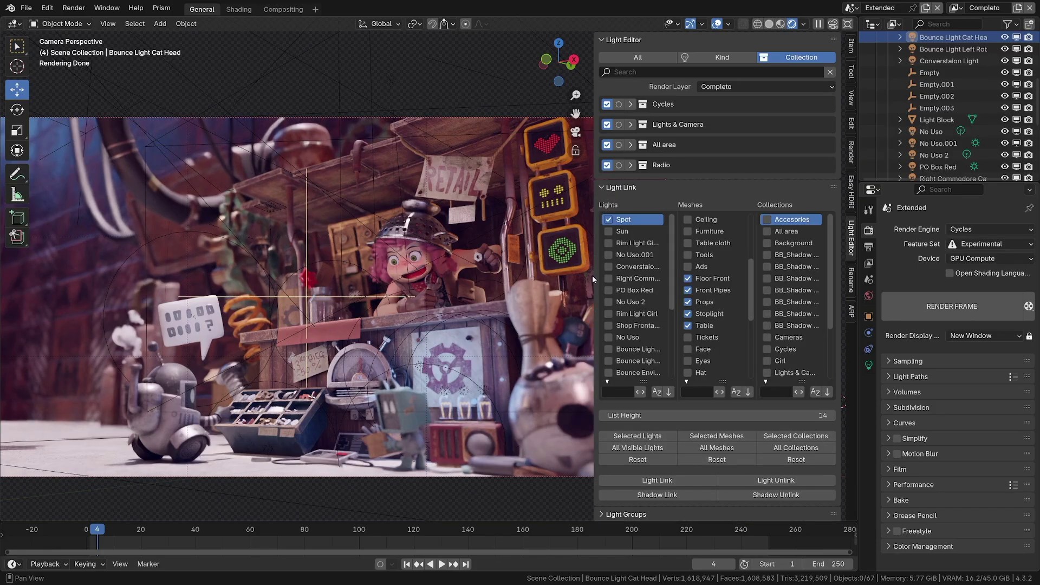
- In Light Link, toggle Selected Lights and All Visible Lights, reset the lights, then tick Sun
click(617, 187)
click(638, 436)
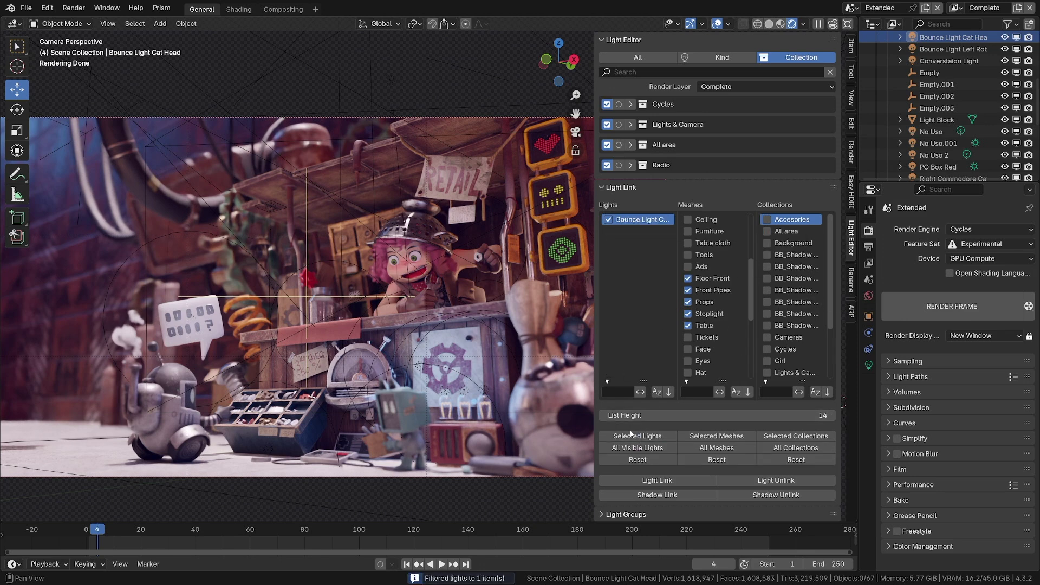
click(635, 448)
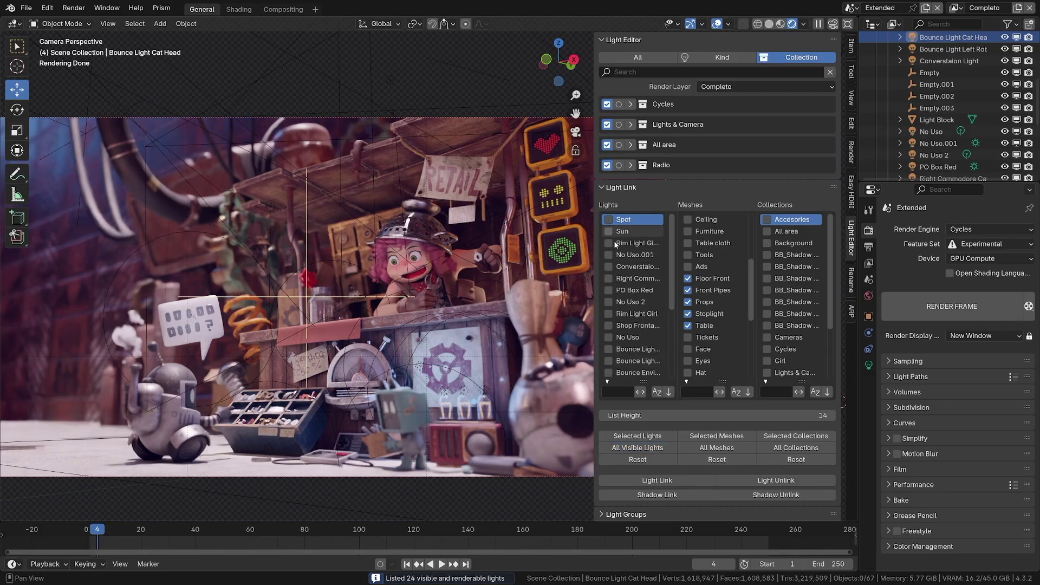
click(633, 460)
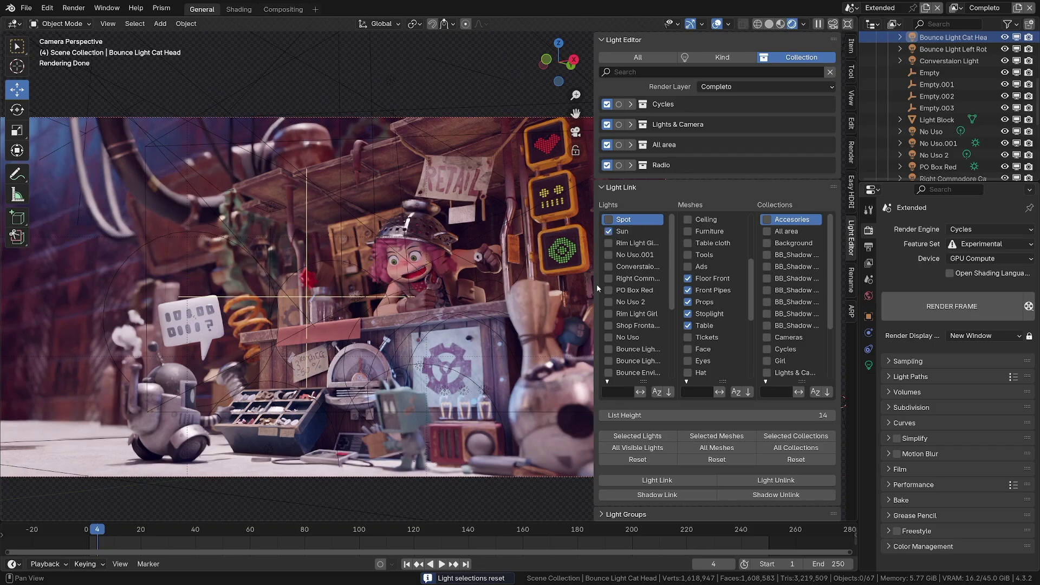
click(609, 231)
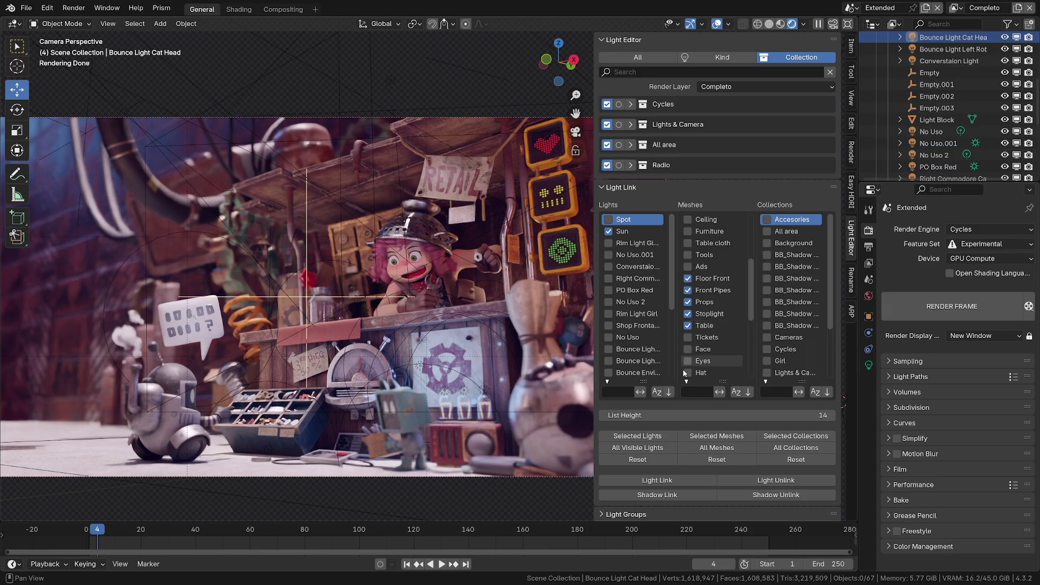
- Link the Sun to the five ticked meshes
click(661, 481)
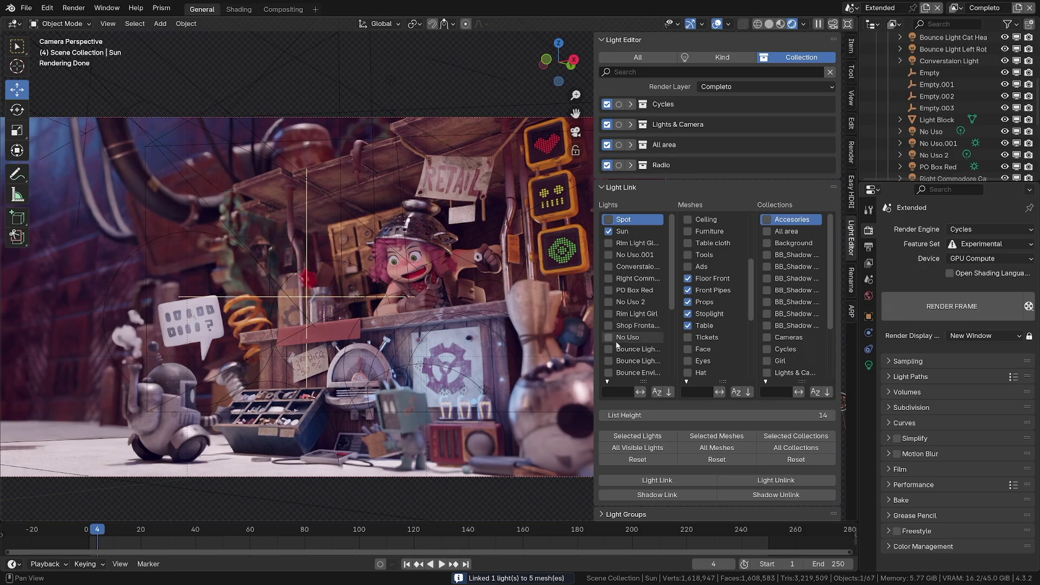
- Load Bounce Light Left Robot's existing links, showing the Robots collection
click(619, 356)
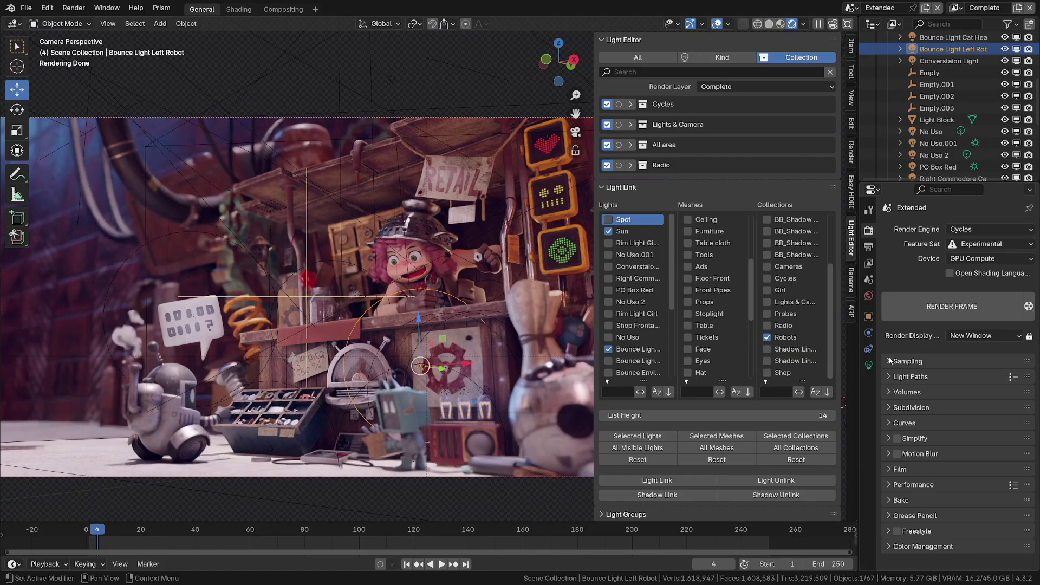
- Show Bounce Light Left Robot's Light Linking and Shadow Linking settings in Object properties
click(869, 366)
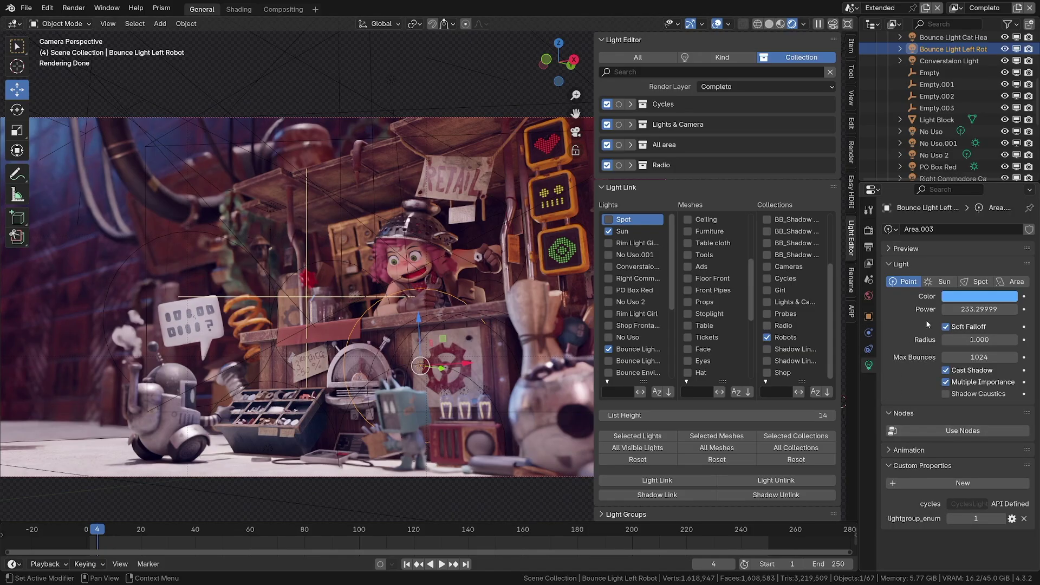
click(869, 317)
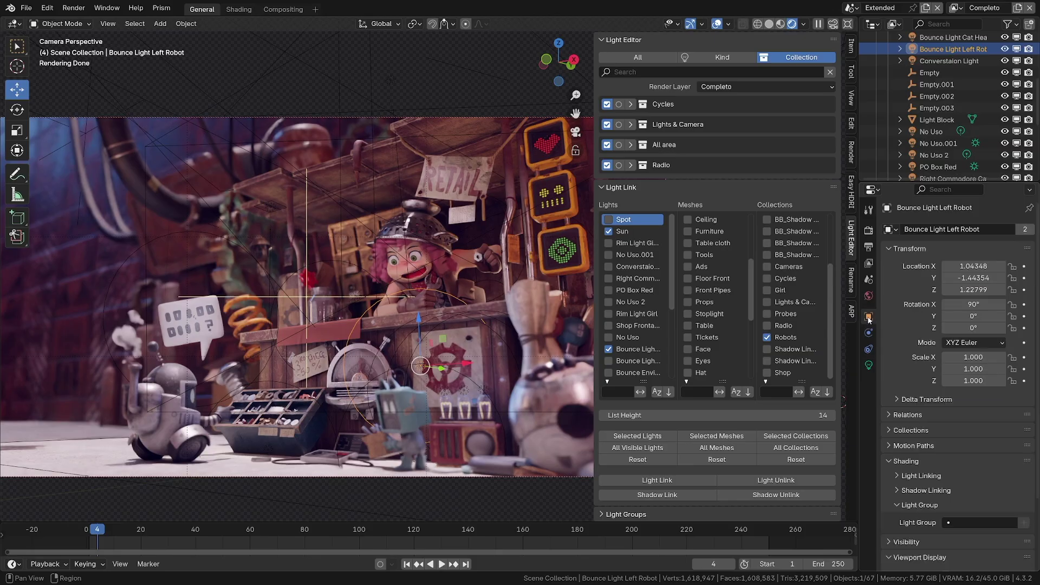
click(897, 476)
scroll(902, 484, down, 3)
click(899, 494)
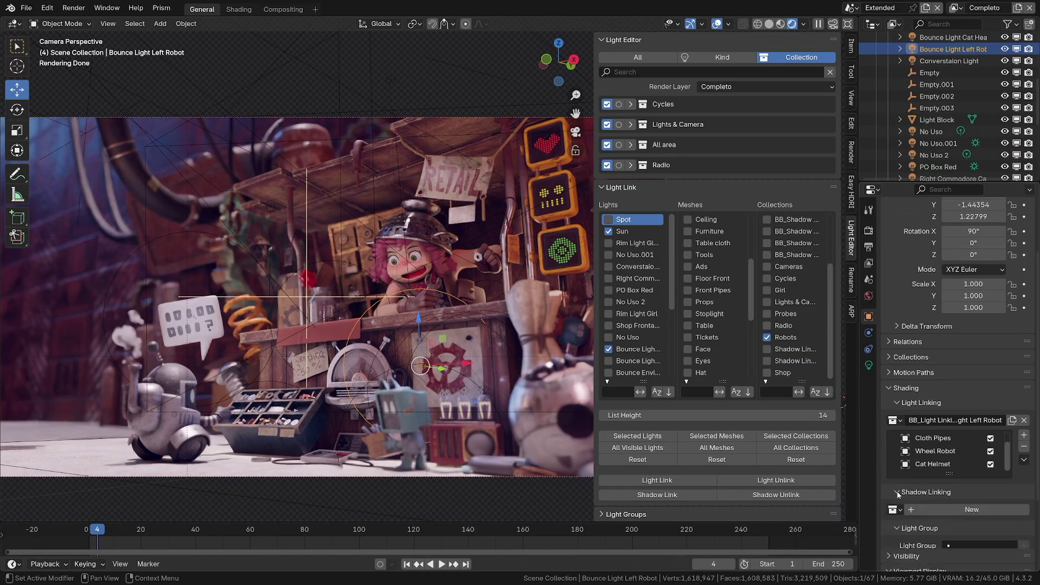
scroll(905, 449, down, 3)
scroll(907, 445, down, 1)
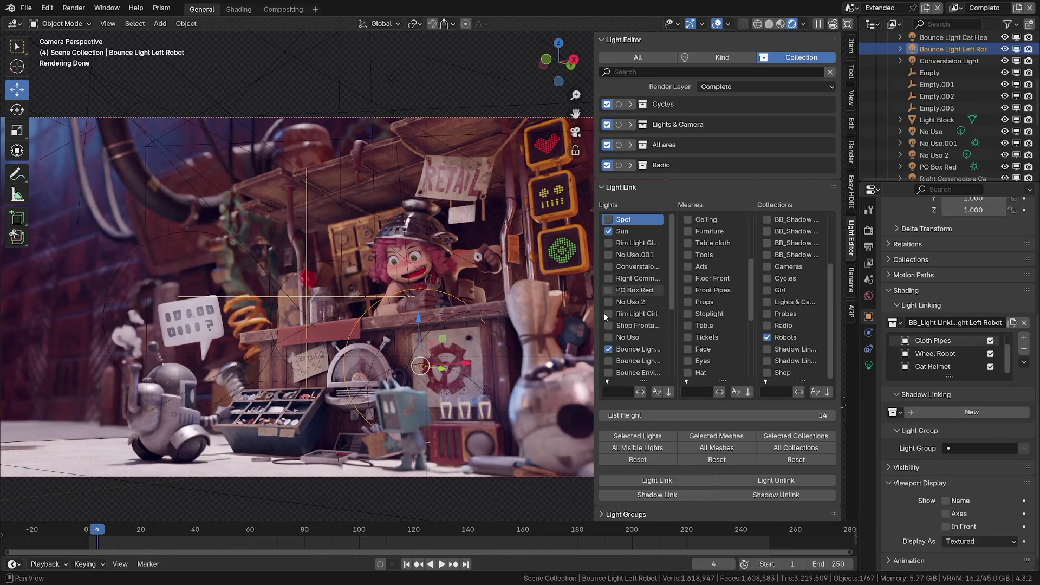
- Filter the lights list by 'bou', then clear the filter
click(620, 392)
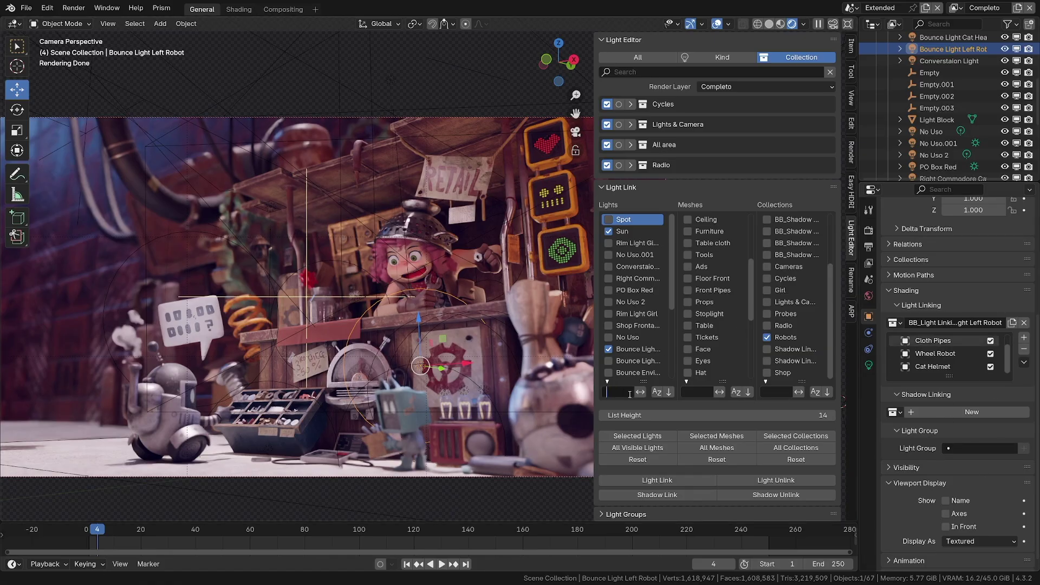
text(bou)
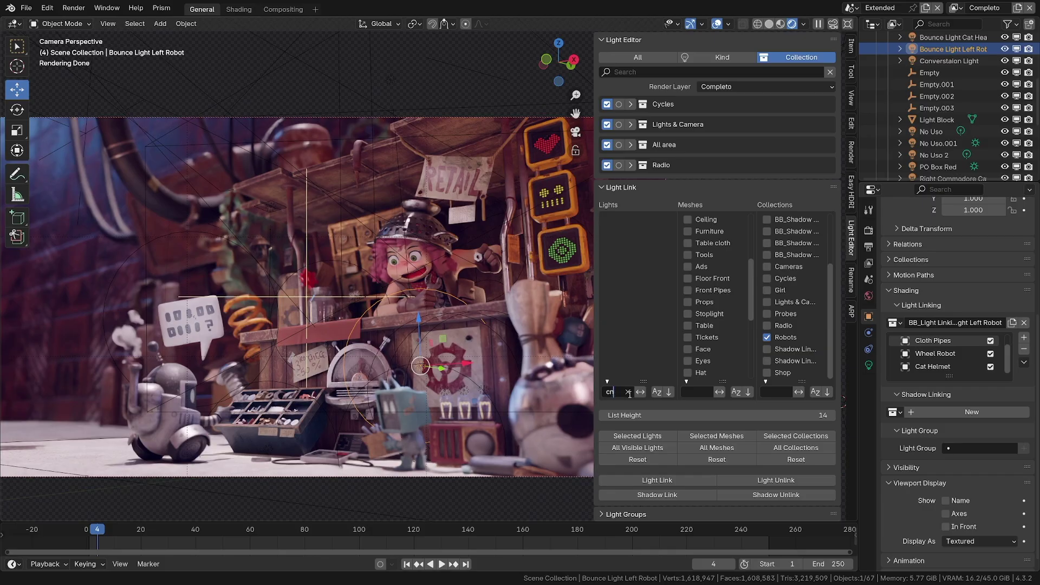
click(628, 391)
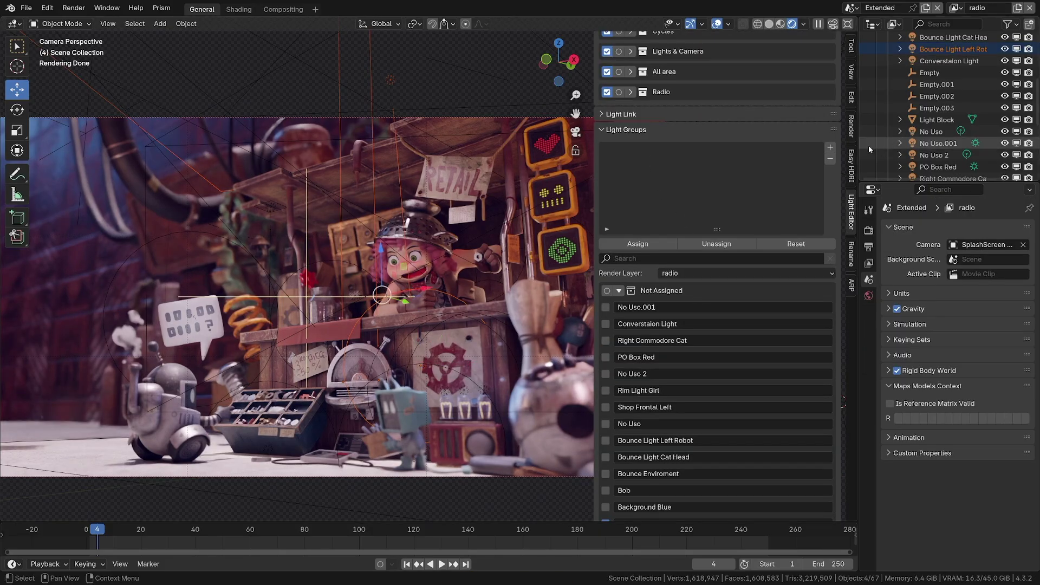
- Add a new light group and name it Radio
click(830, 147)
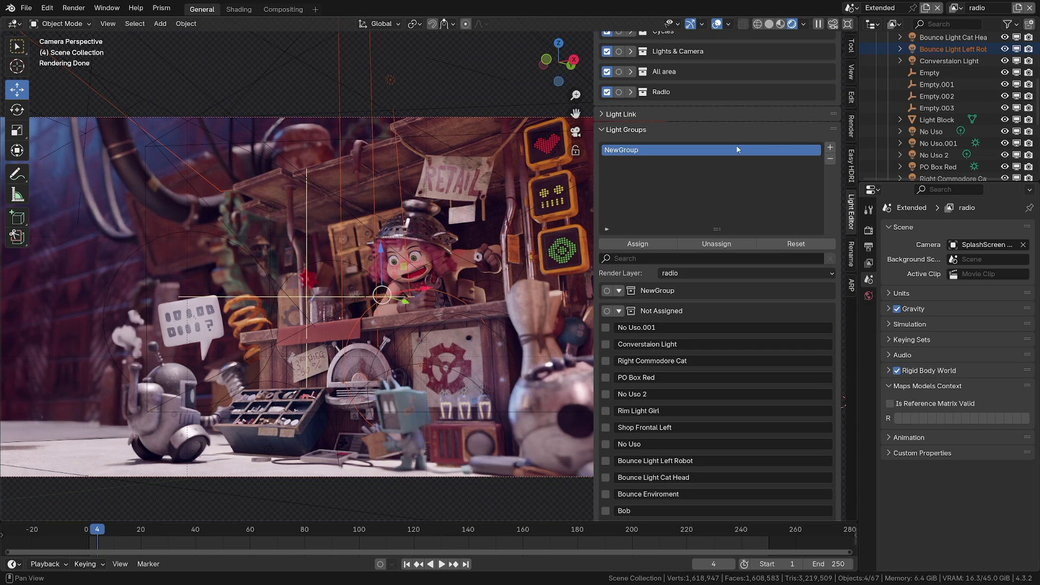
double_click(642, 154)
text(Radio)
key(Return)
scroll(641, 437, down, 5)
scroll(670, 362, up, 4)
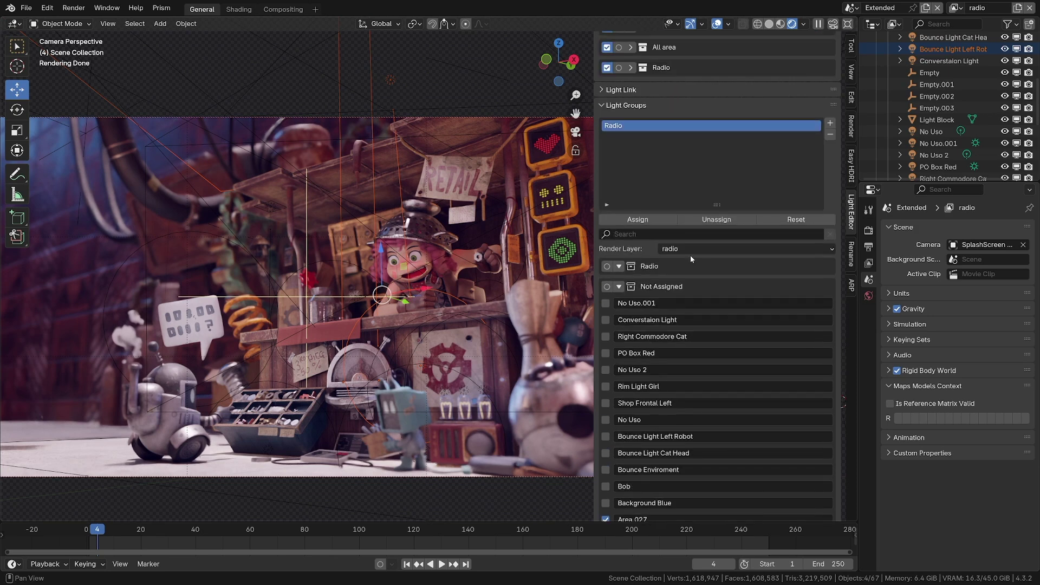
- Assign the selected lights to Radio, then unassign Bounce Light Left Robot
click(638, 220)
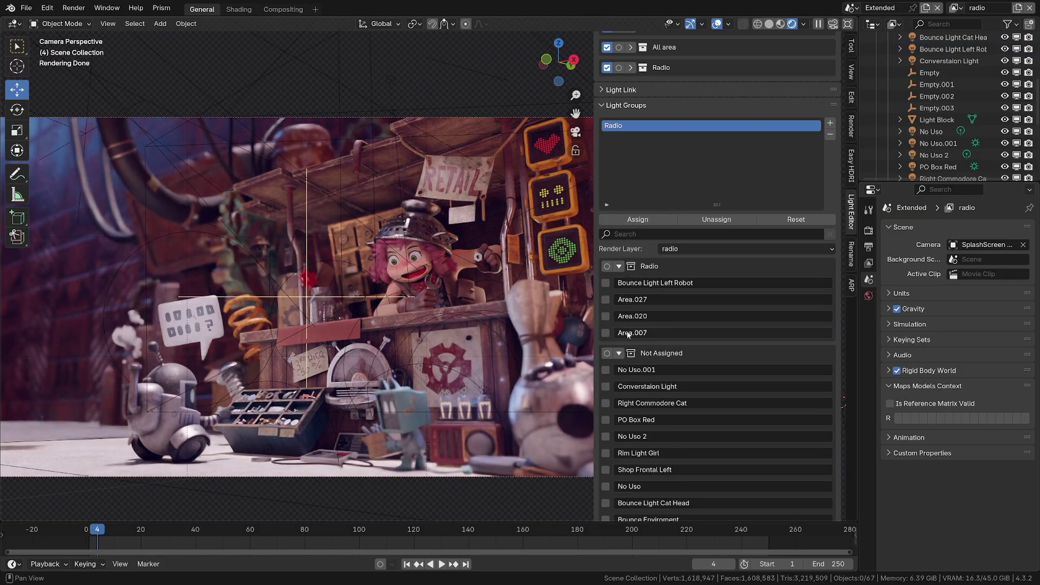
click(605, 283)
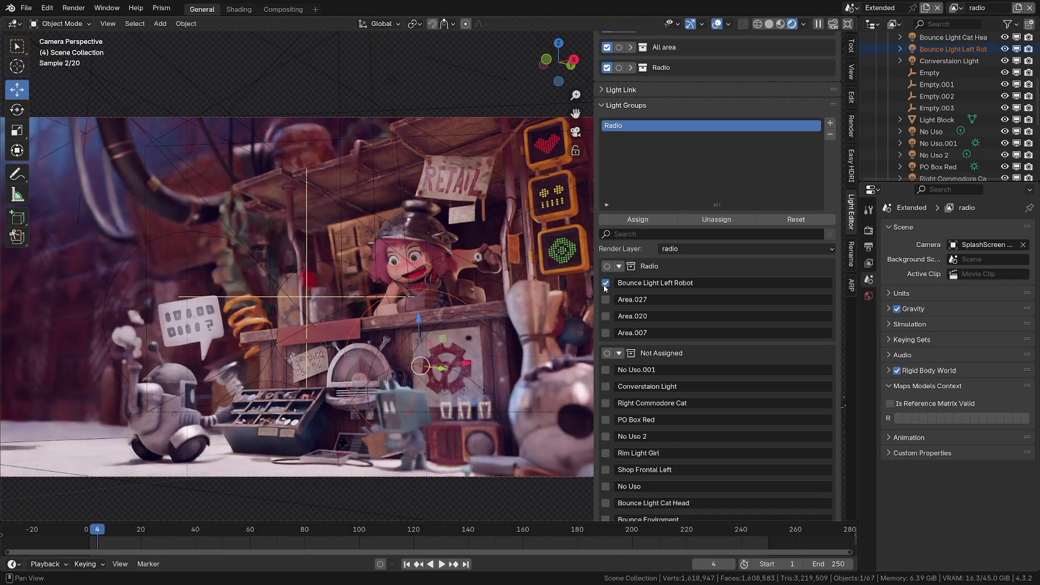
click(723, 219)
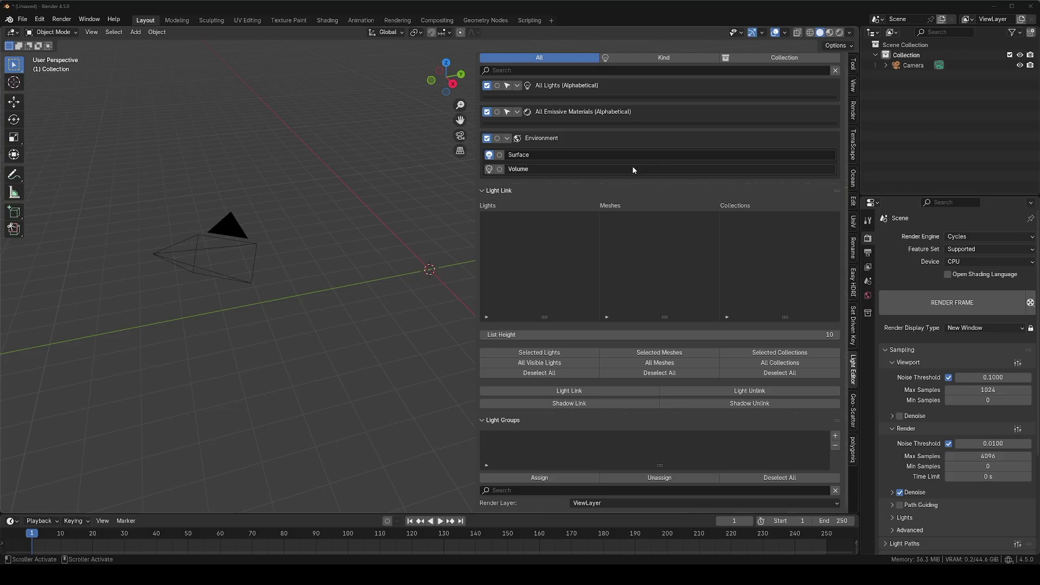
- Collapse the Light Link and Light Groups sections and set the render engine to EEVEE
click(485, 191)
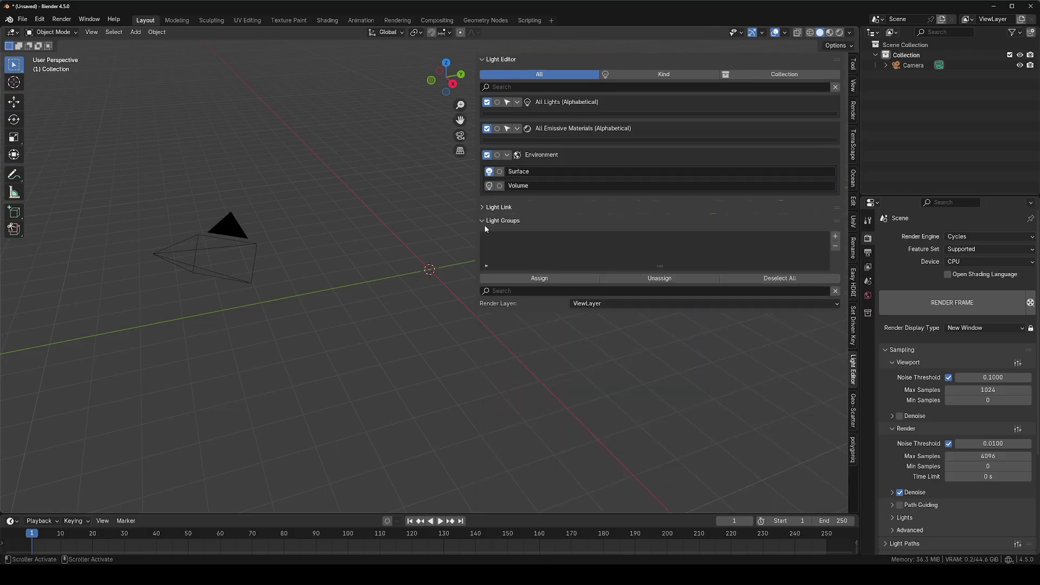
click(483, 221)
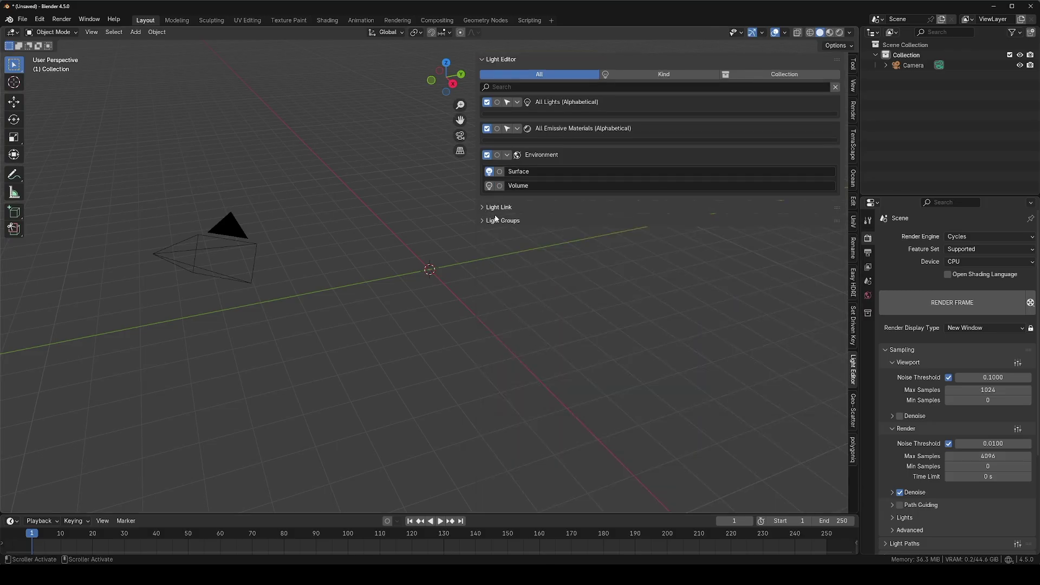
click(969, 236)
click(963, 252)
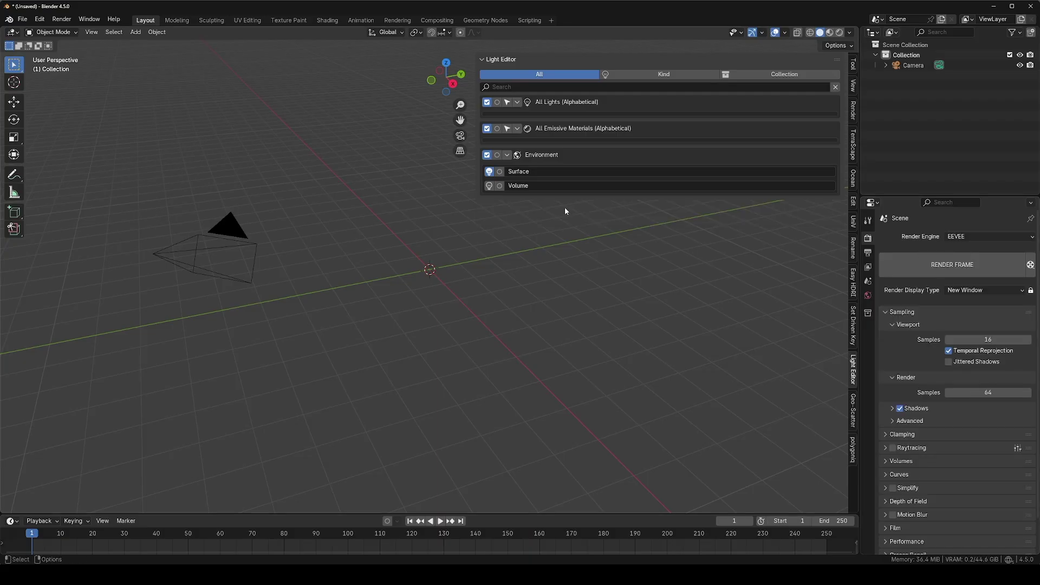